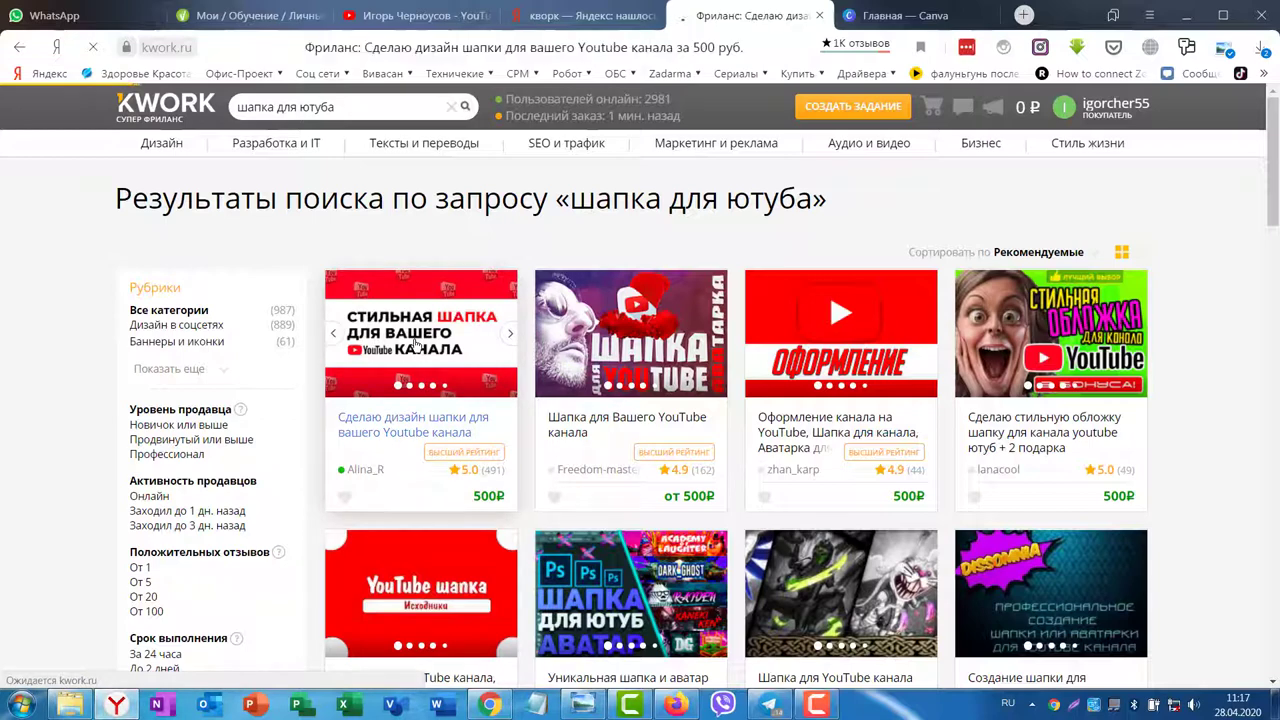
Step: Browse the banner designer's Kwork portfolio carousel, including the gold banner example
scroll(1160, 420, down, 1)
scroll(1163, 417, down, 2)
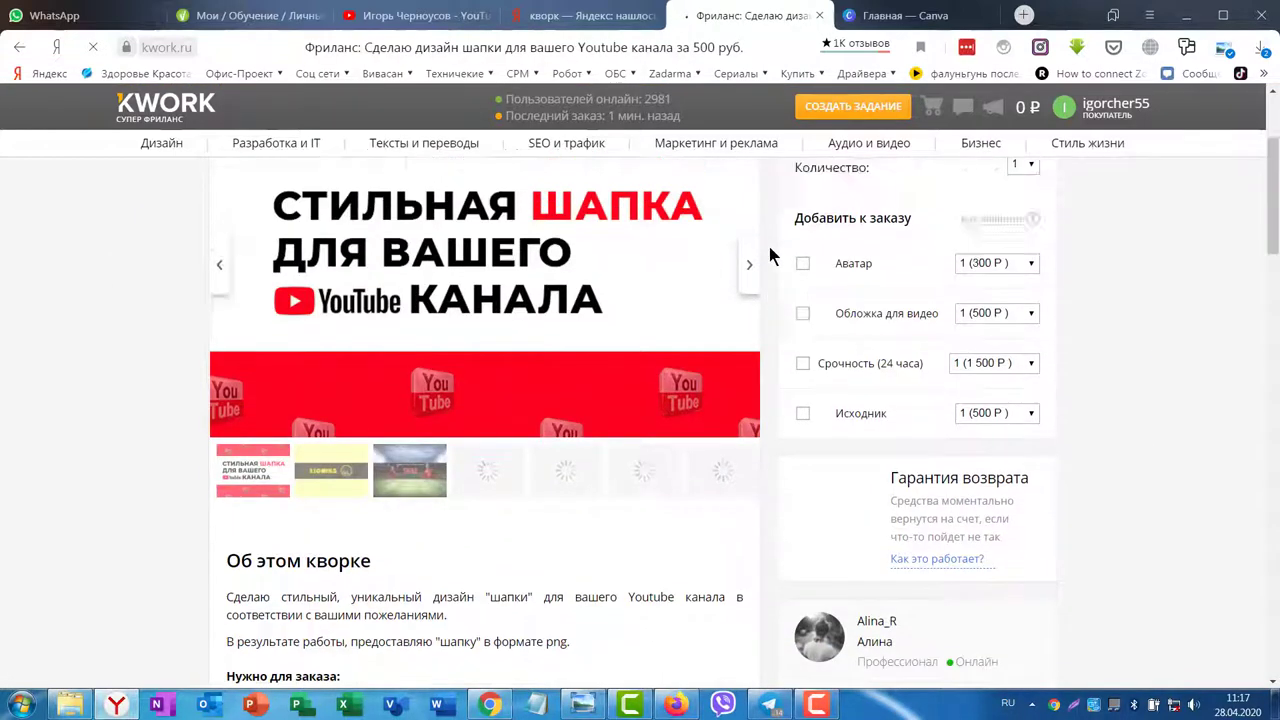
click(751, 476)
click(750, 475)
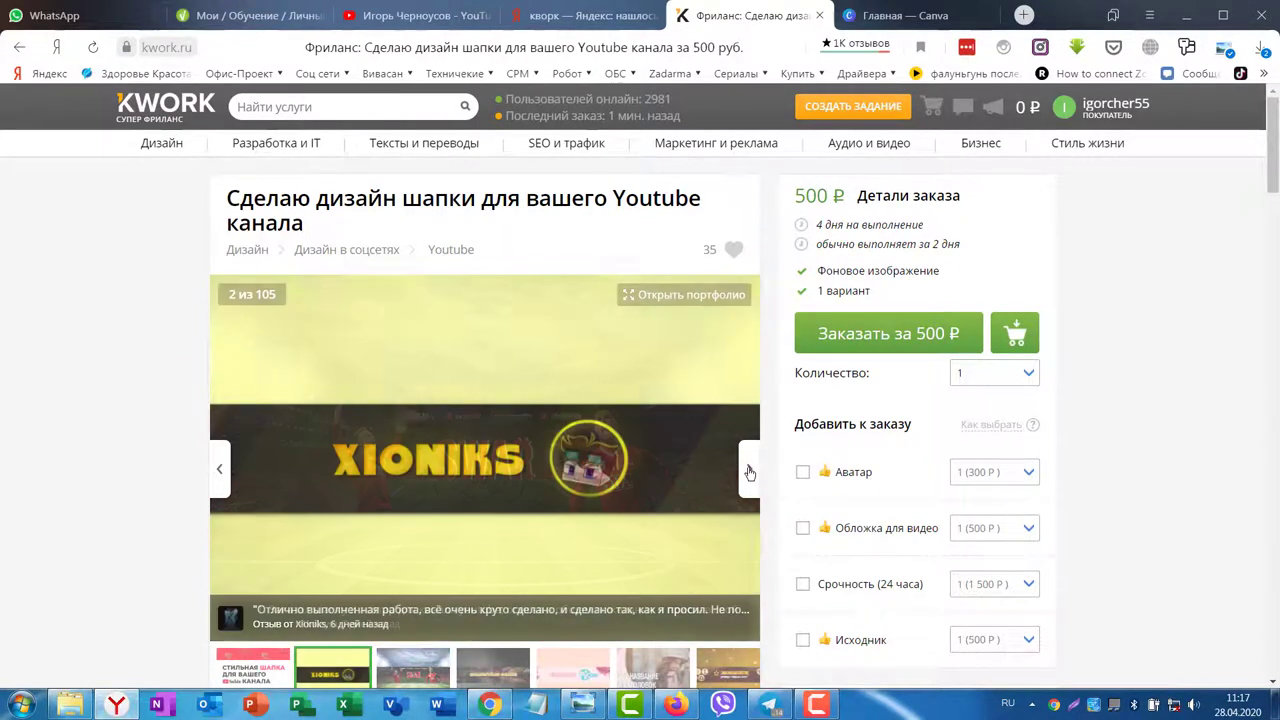
scroll(620, 290, down, 5)
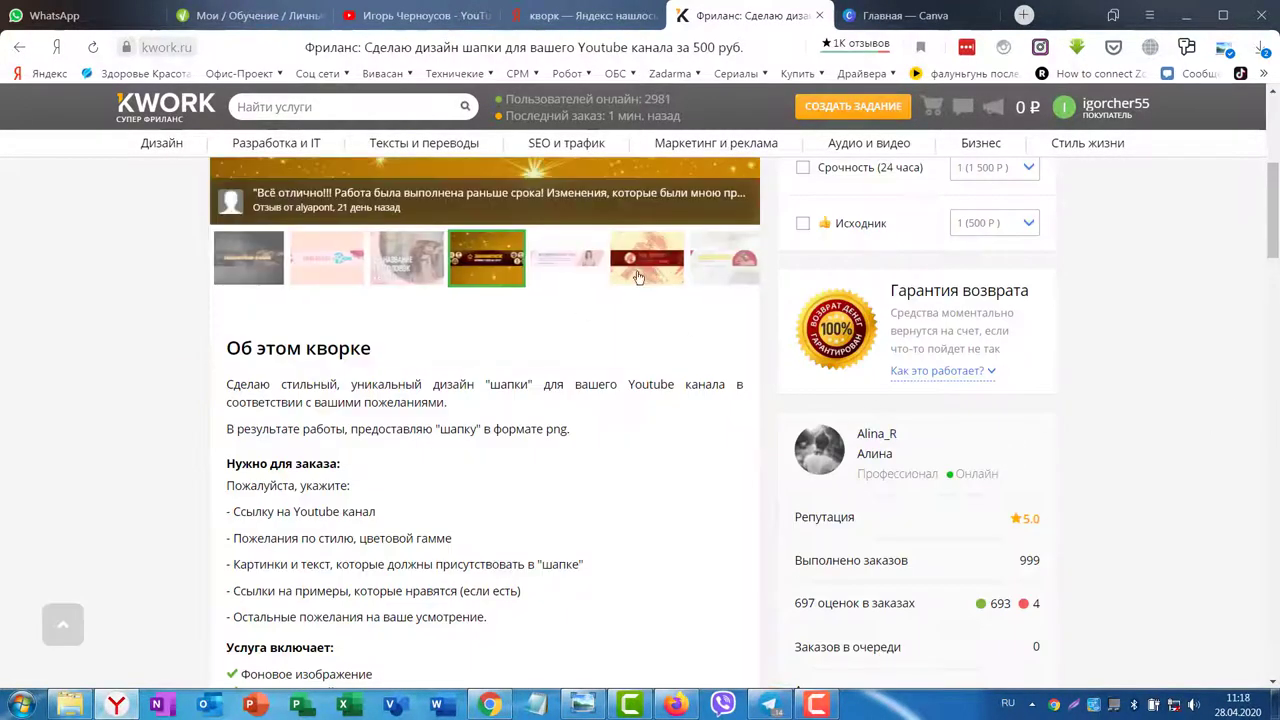
click(718, 262)
scroll(900, 290, up, 3)
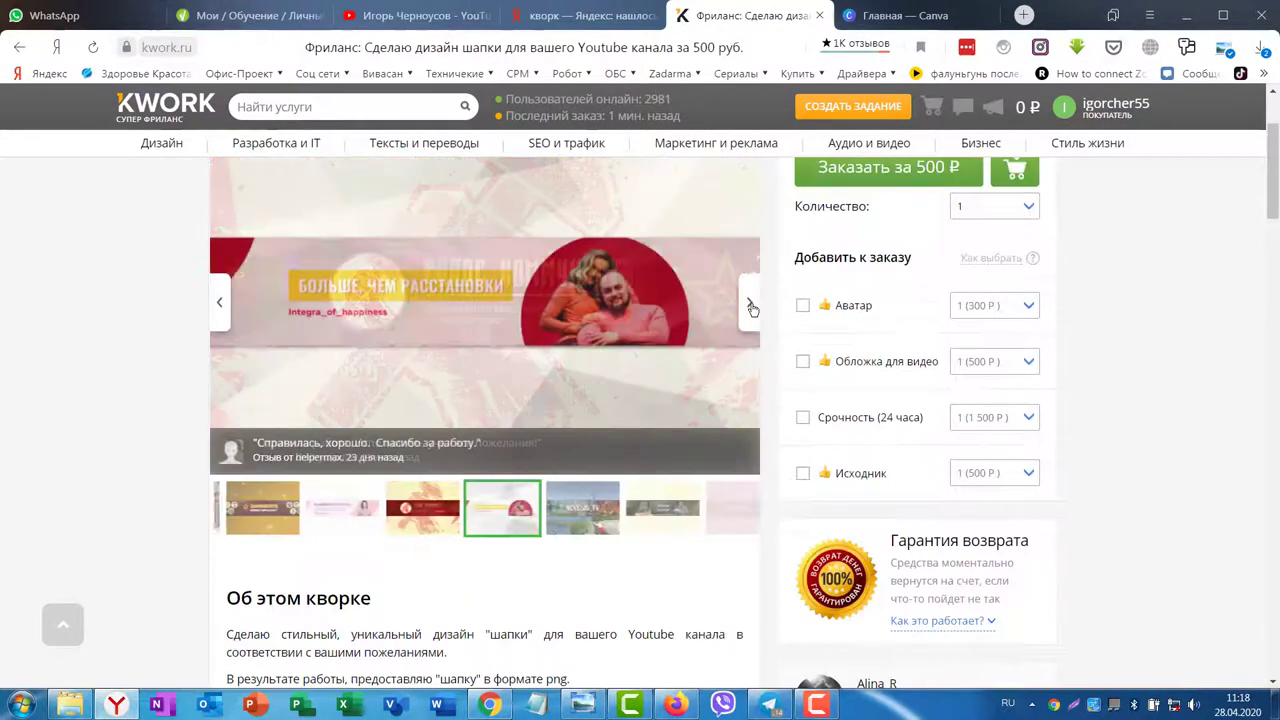
click(754, 310)
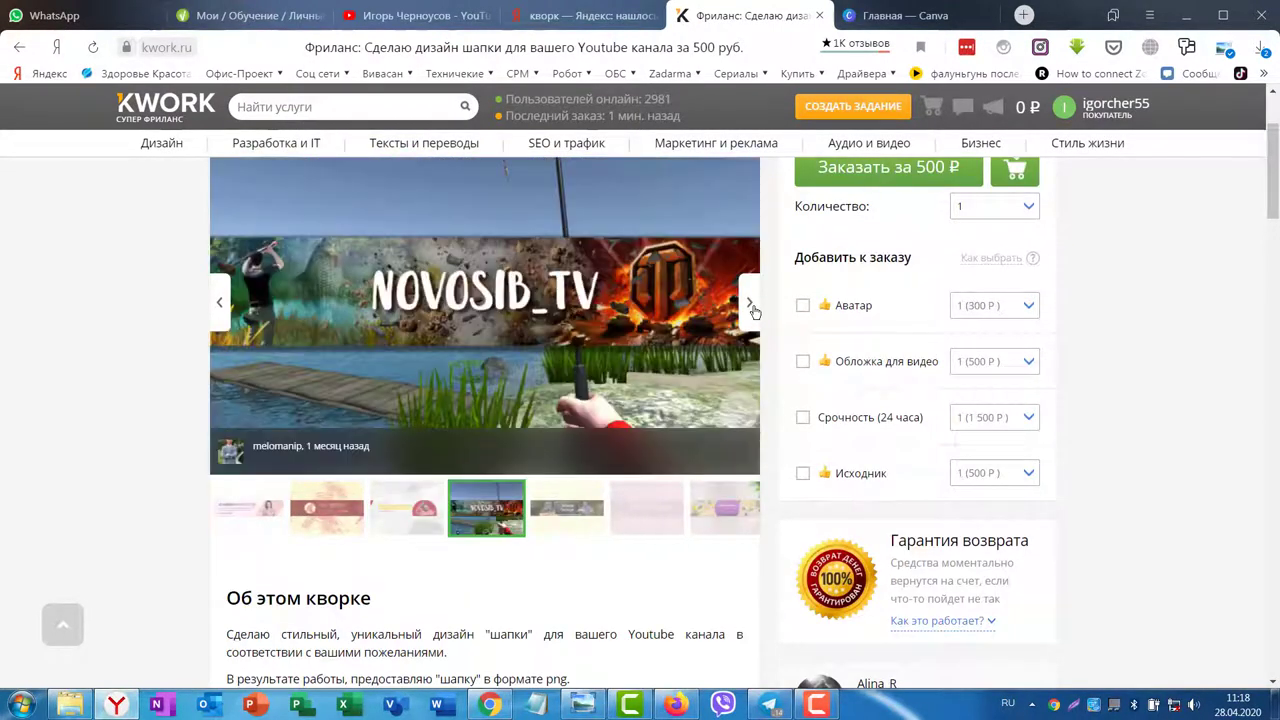
click(754, 310)
click(754, 310)
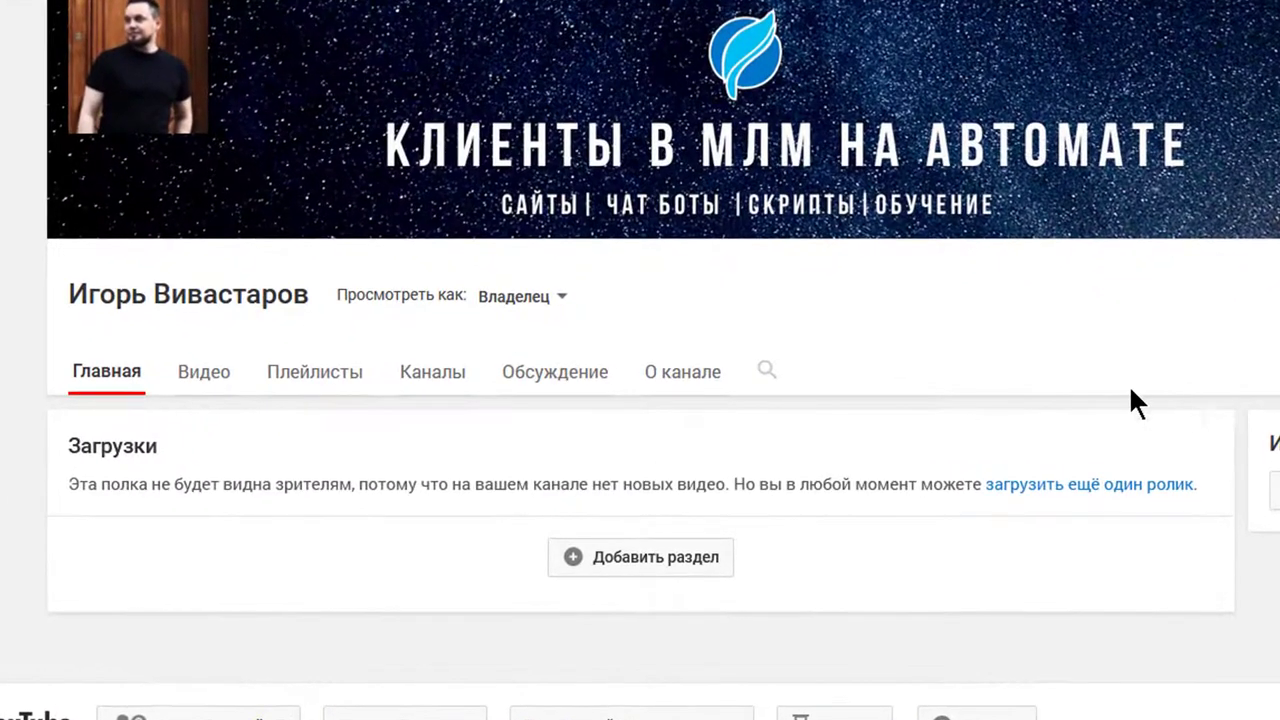
Step: Open the channel's О канале tab and start an empty Описание канала field
click(686, 380)
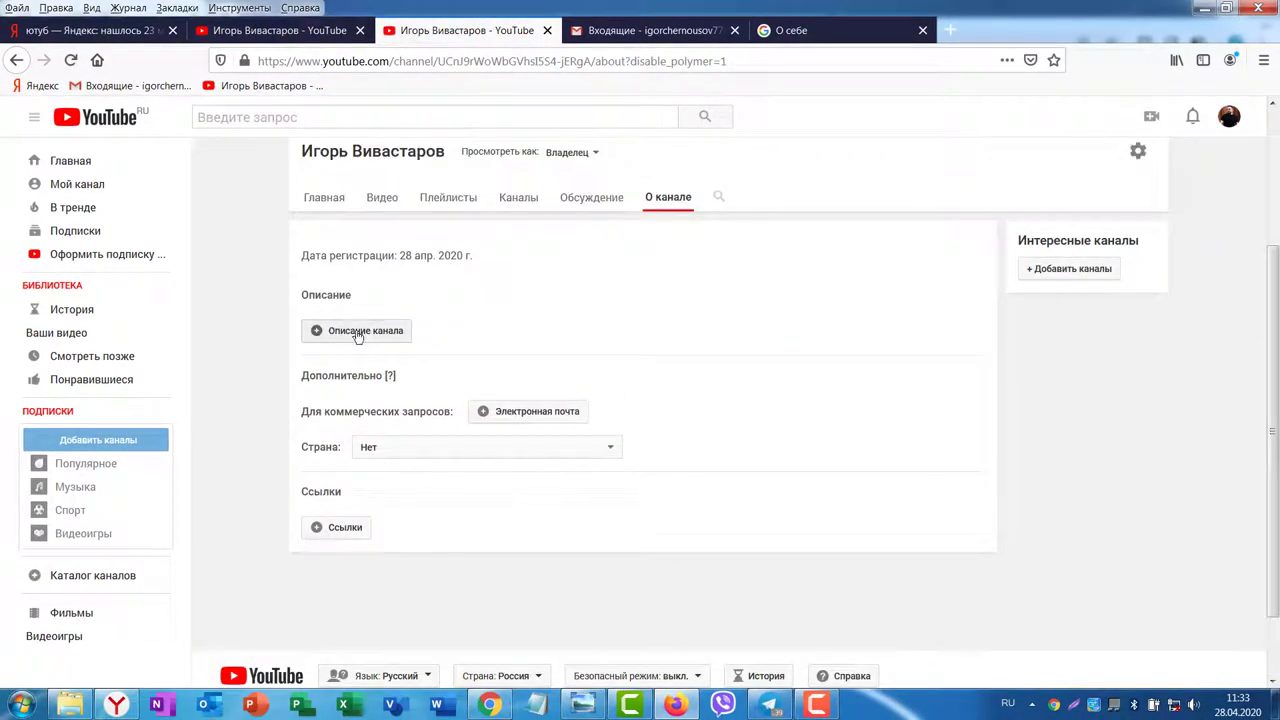
click(351, 341)
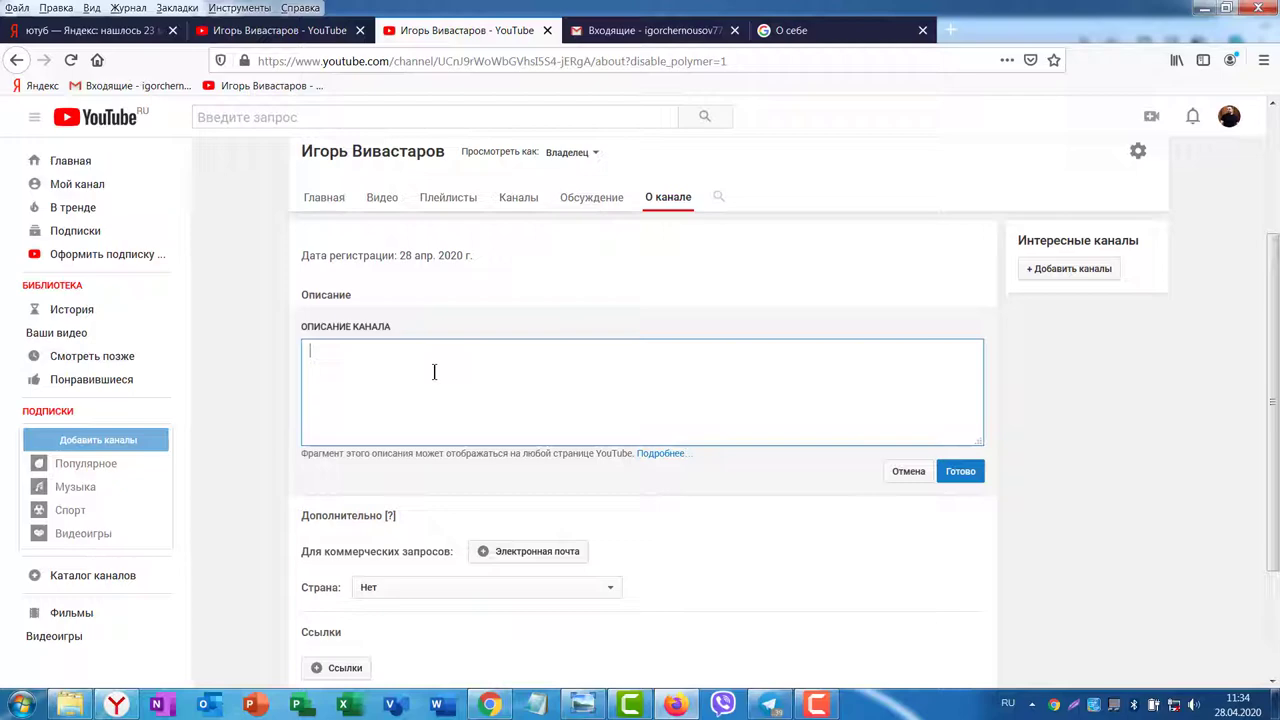
key(alt+Tab)
Step: Expand the VK pinned post, copy three paragraphs of its text, and return to YouTube
click(1189, 390)
scroll(1189, 390, down, 7)
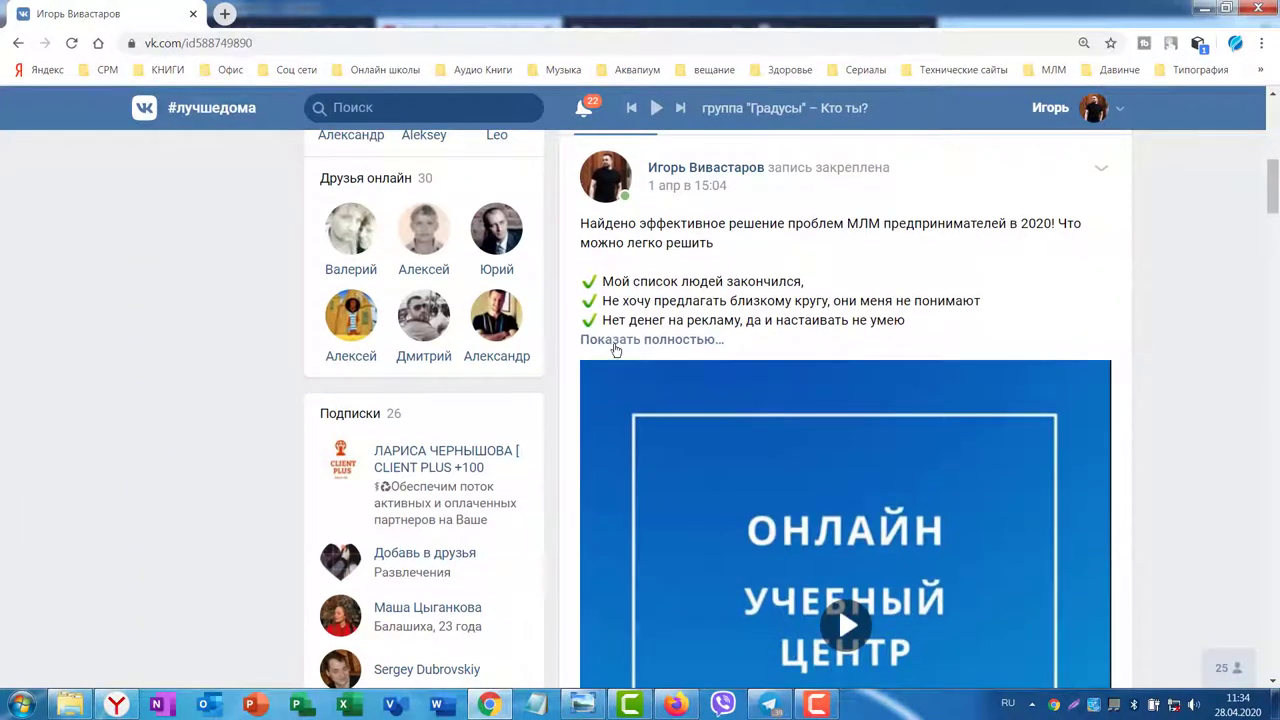
click(616, 341)
scroll(708, 412, down, 3)
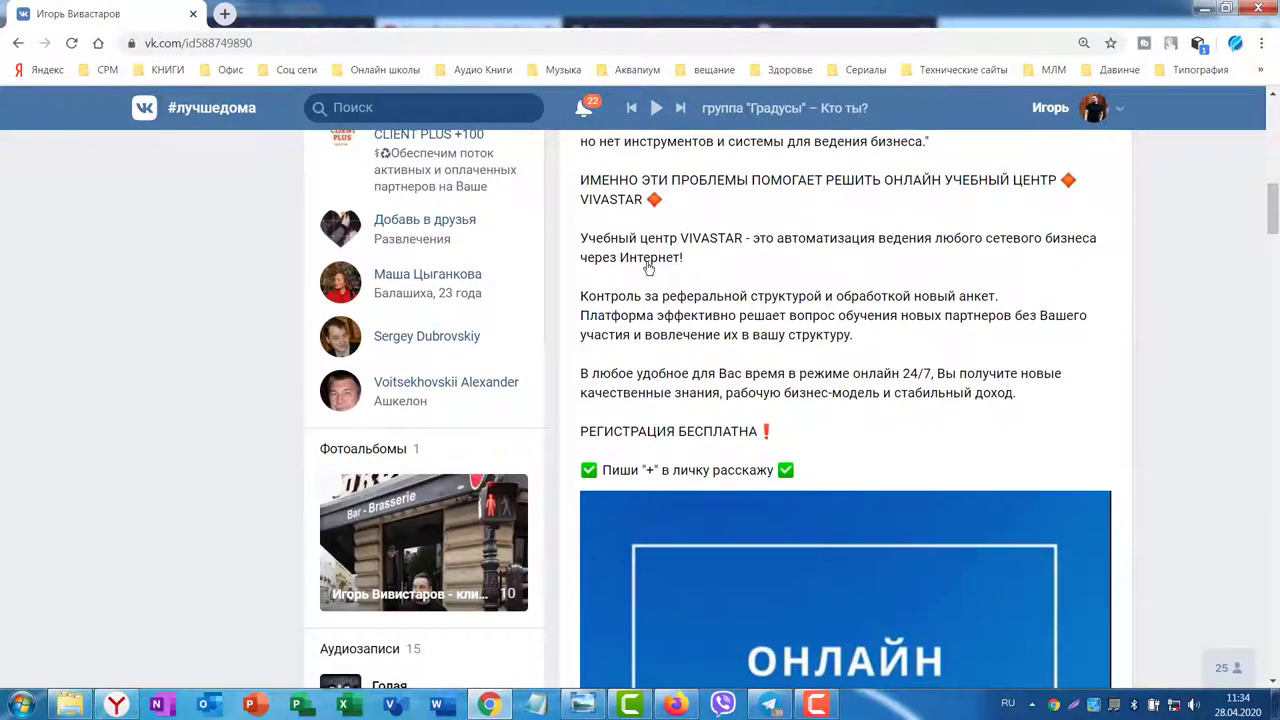
drag(580, 242, 1012, 408)
key(ctrl+c)
right_click(883, 390)
click(886, 395)
click(676, 704)
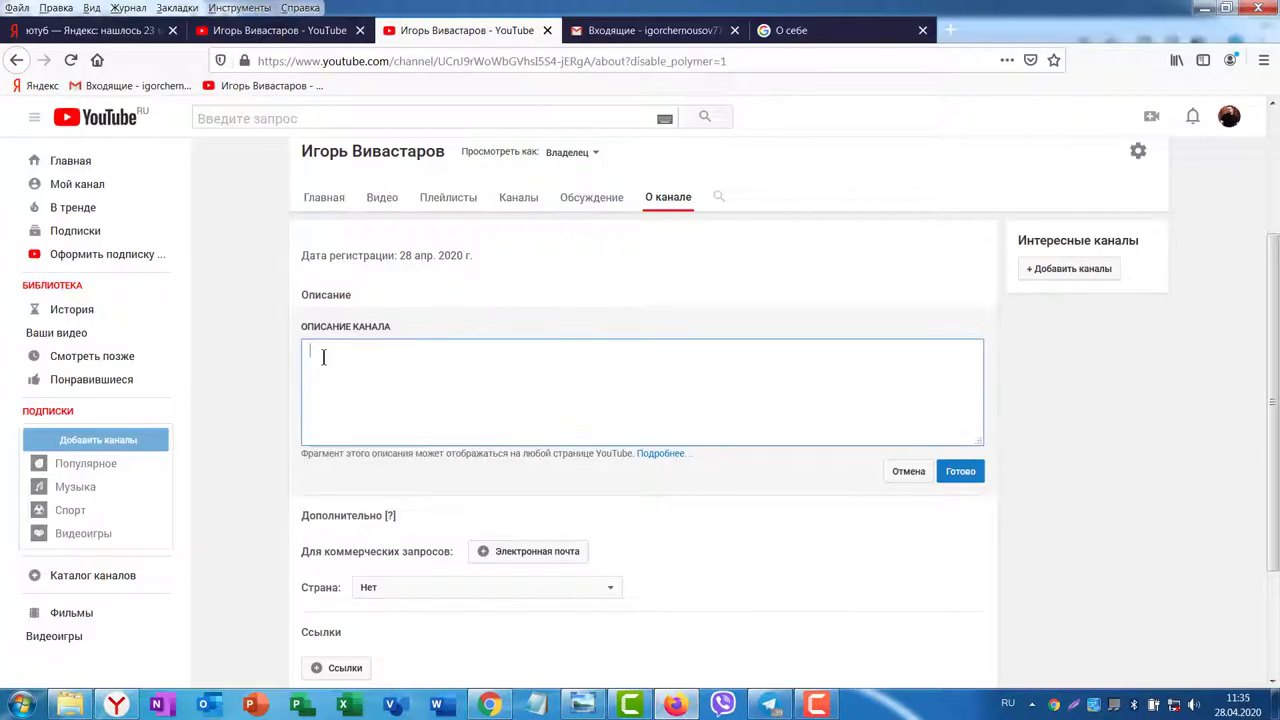
Step: Paste the VIVASTAR training-centre text into the channel description and save it with Готово
key(ctrl+v)
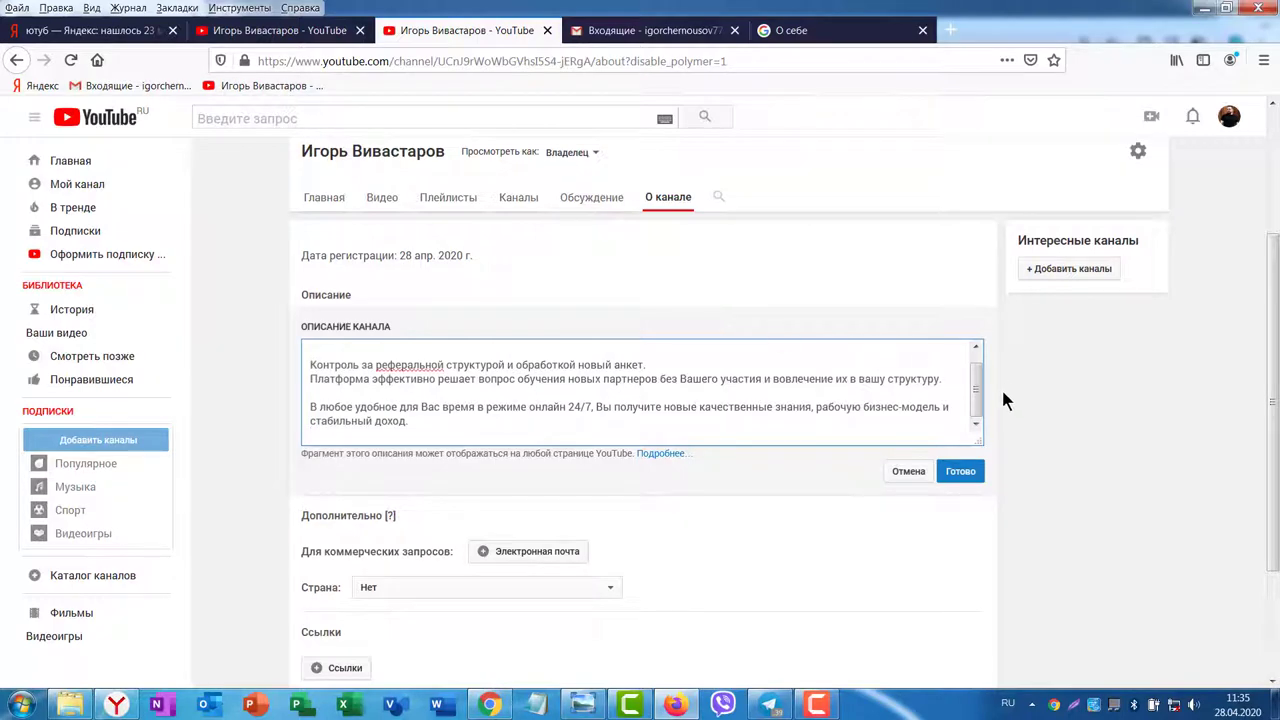
scroll(974, 396, up, 1)
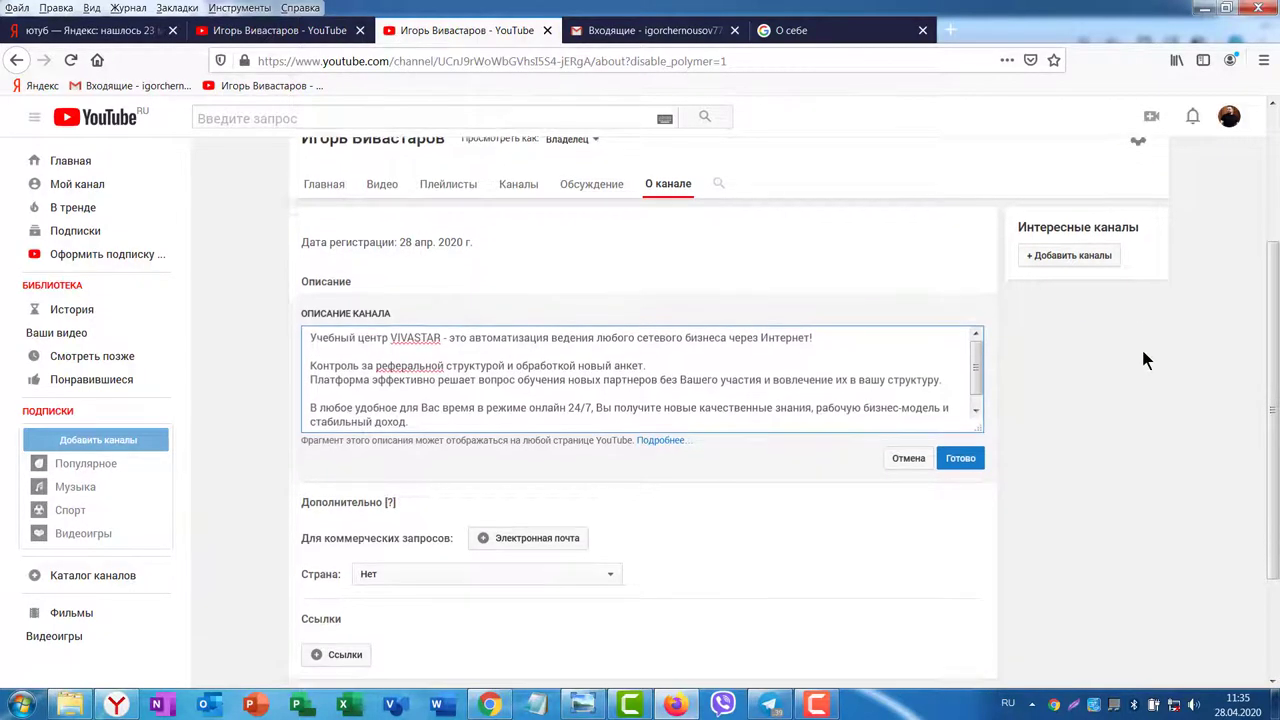
scroll(1140, 360, down, 3)
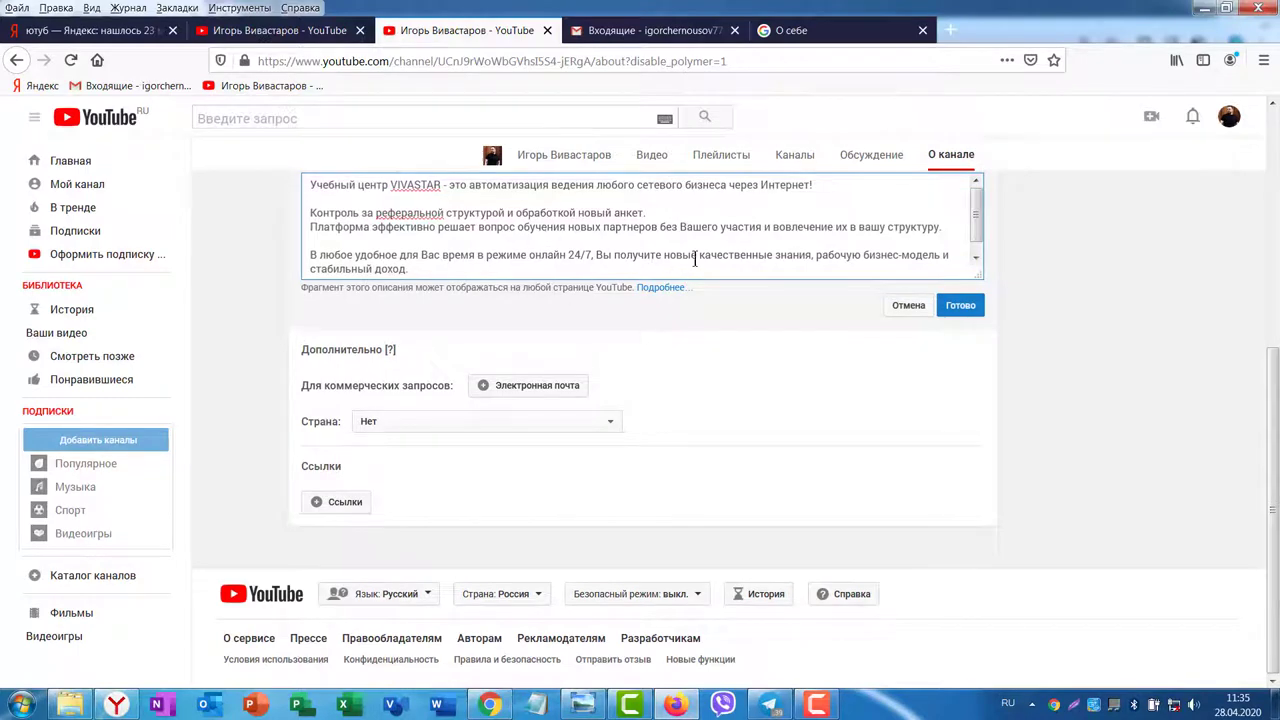
scroll(600, 245, up, 3)
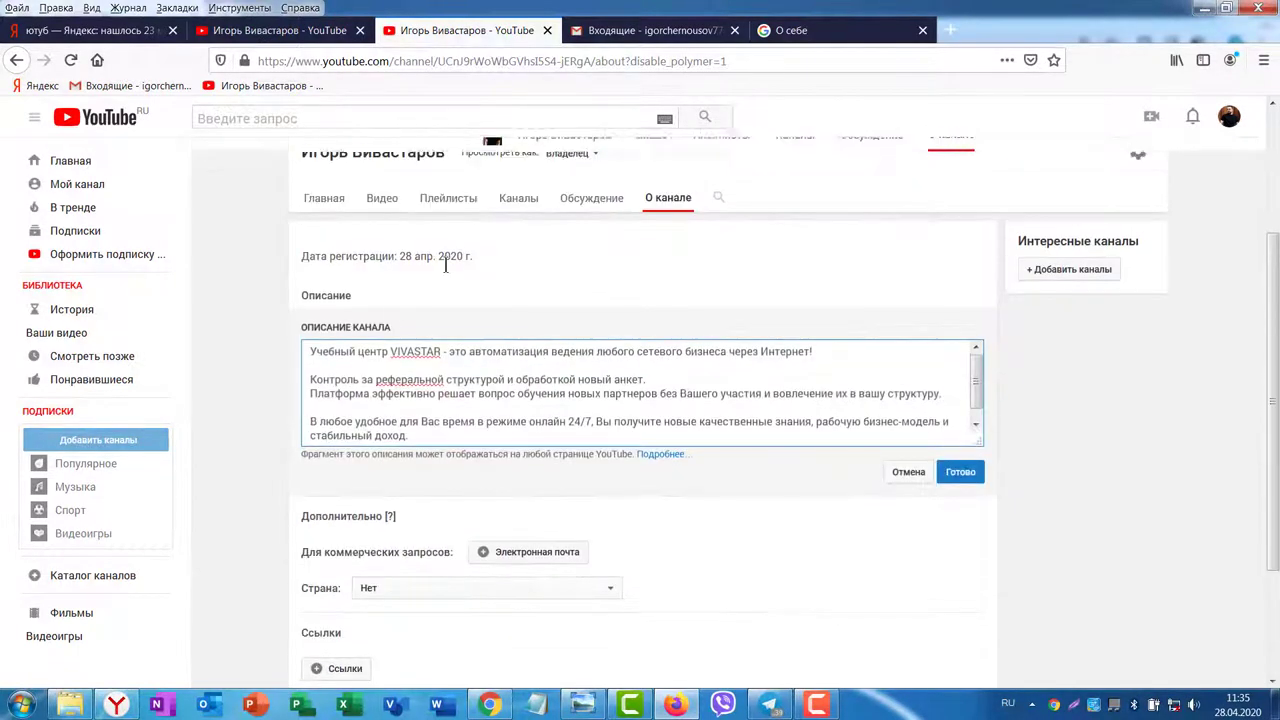
click(960, 472)
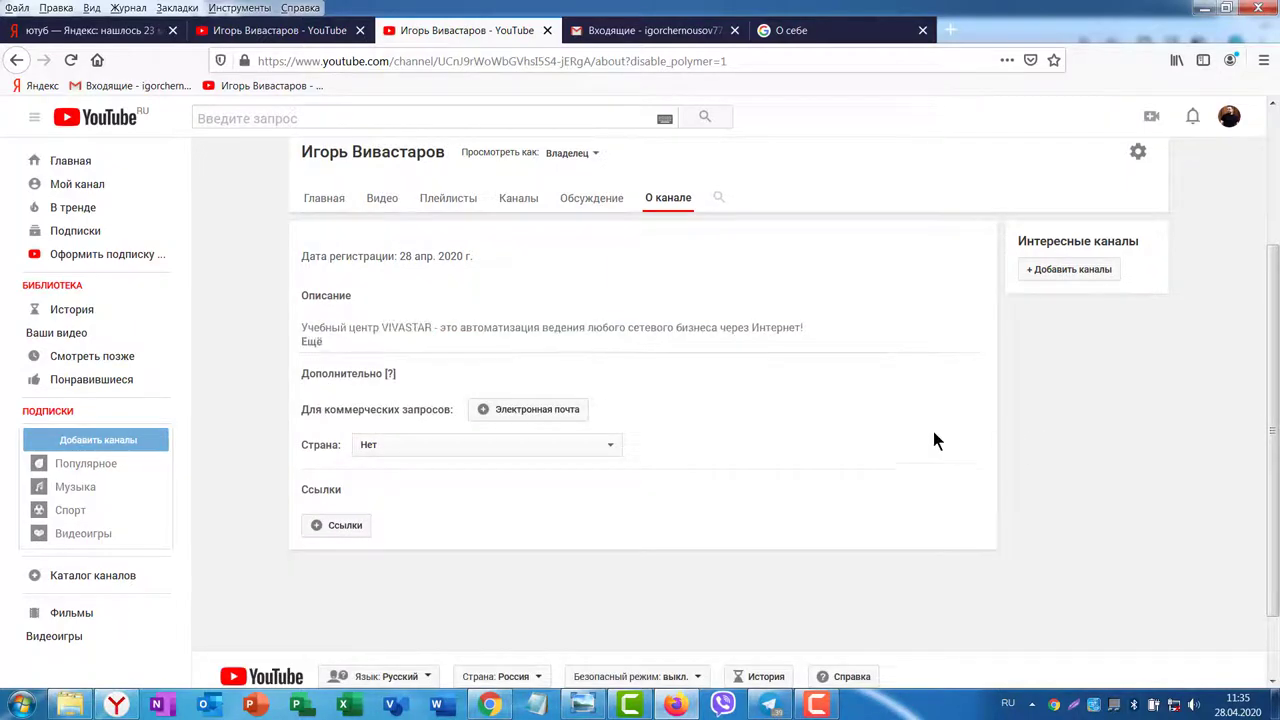
scroll(905, 395, down, 2)
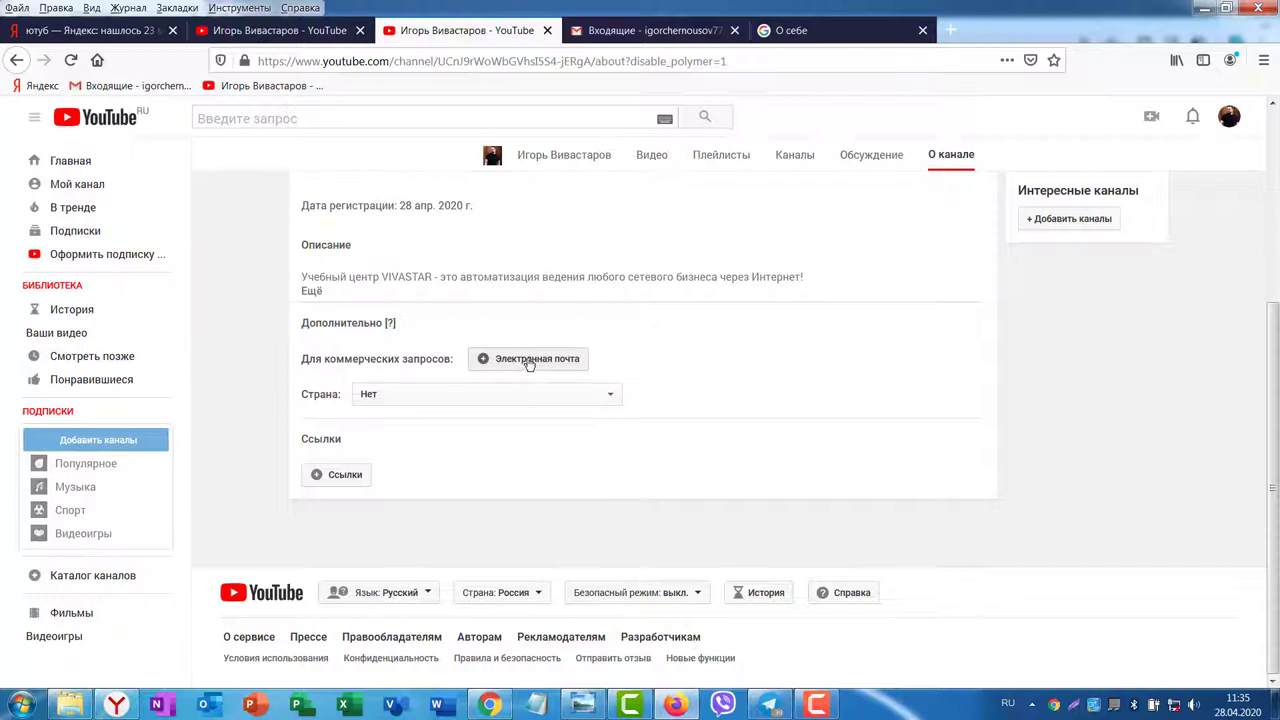
Step: Add and save the channel's business contact email address
click(529, 360)
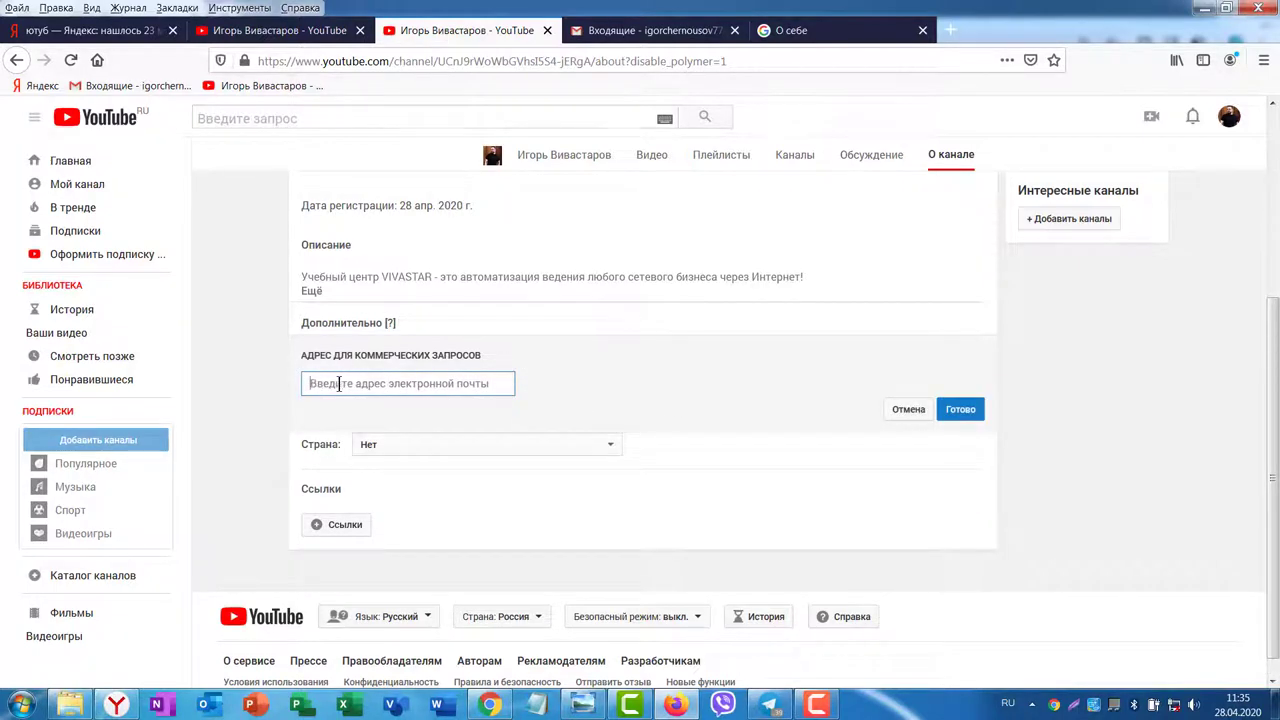
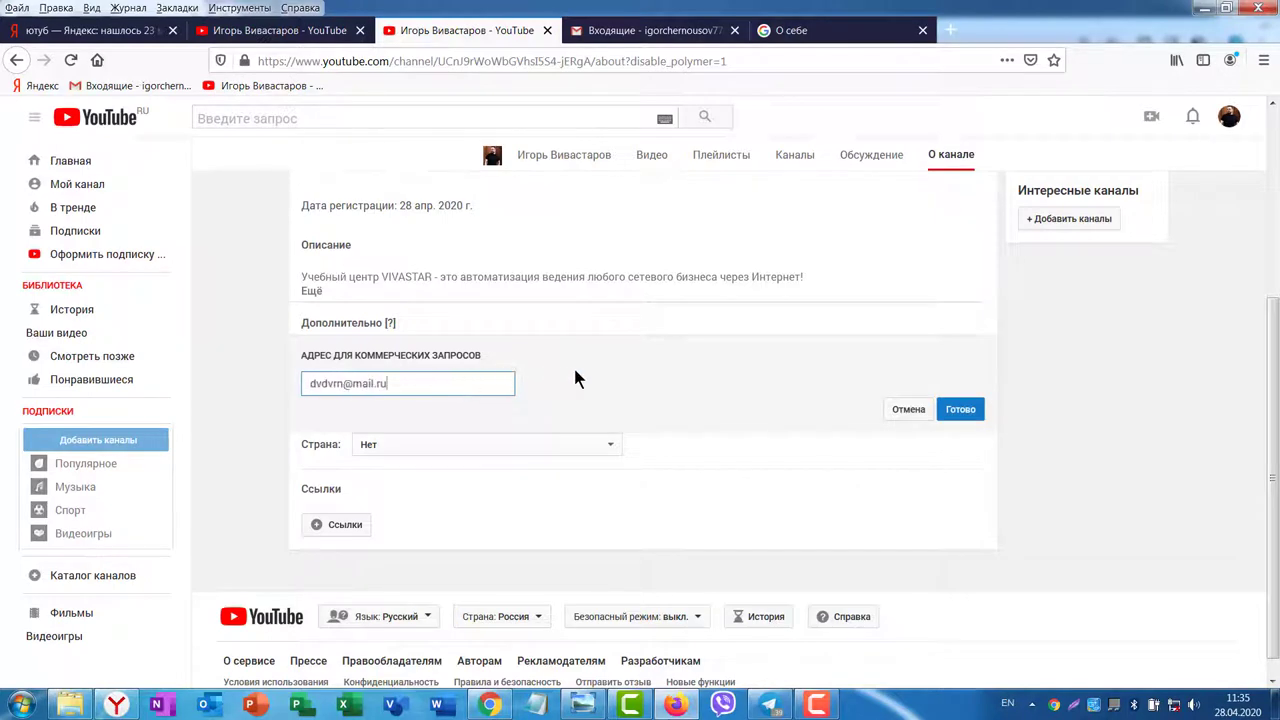
click(960, 409)
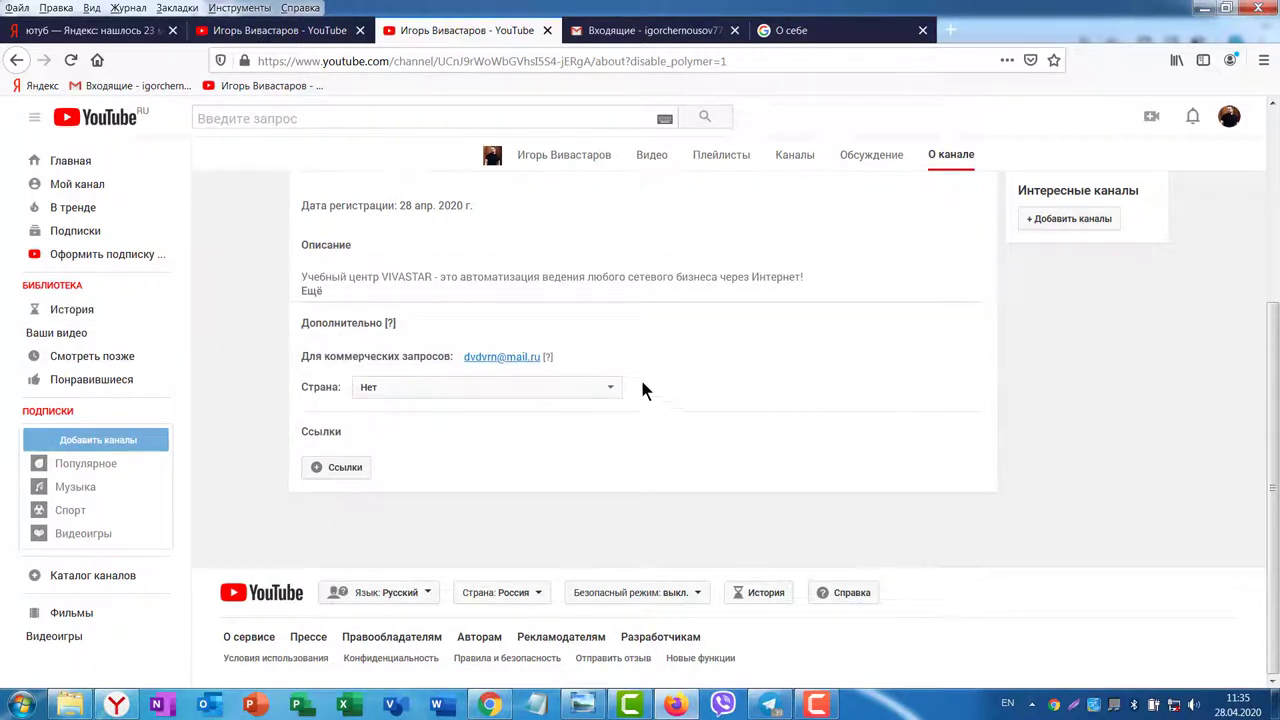
Step: Set the channel country to Россия and review the updated About page
click(610, 389)
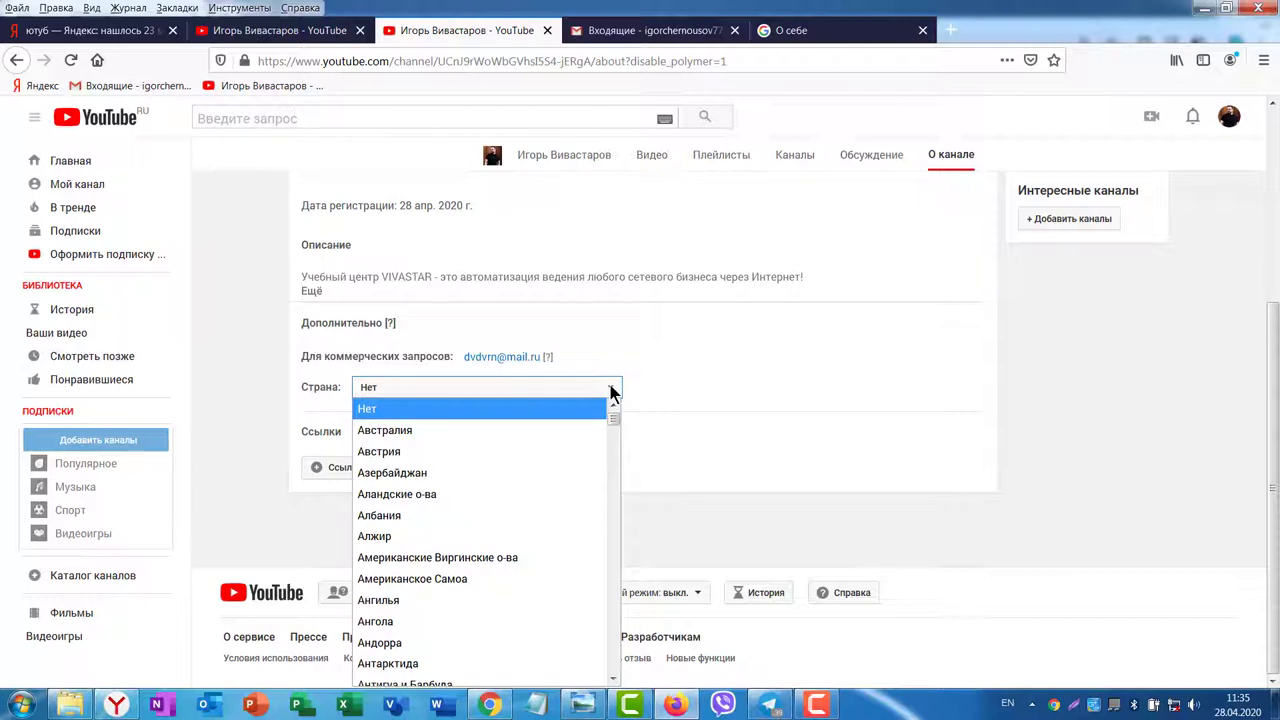
text(рос)
key(Return)
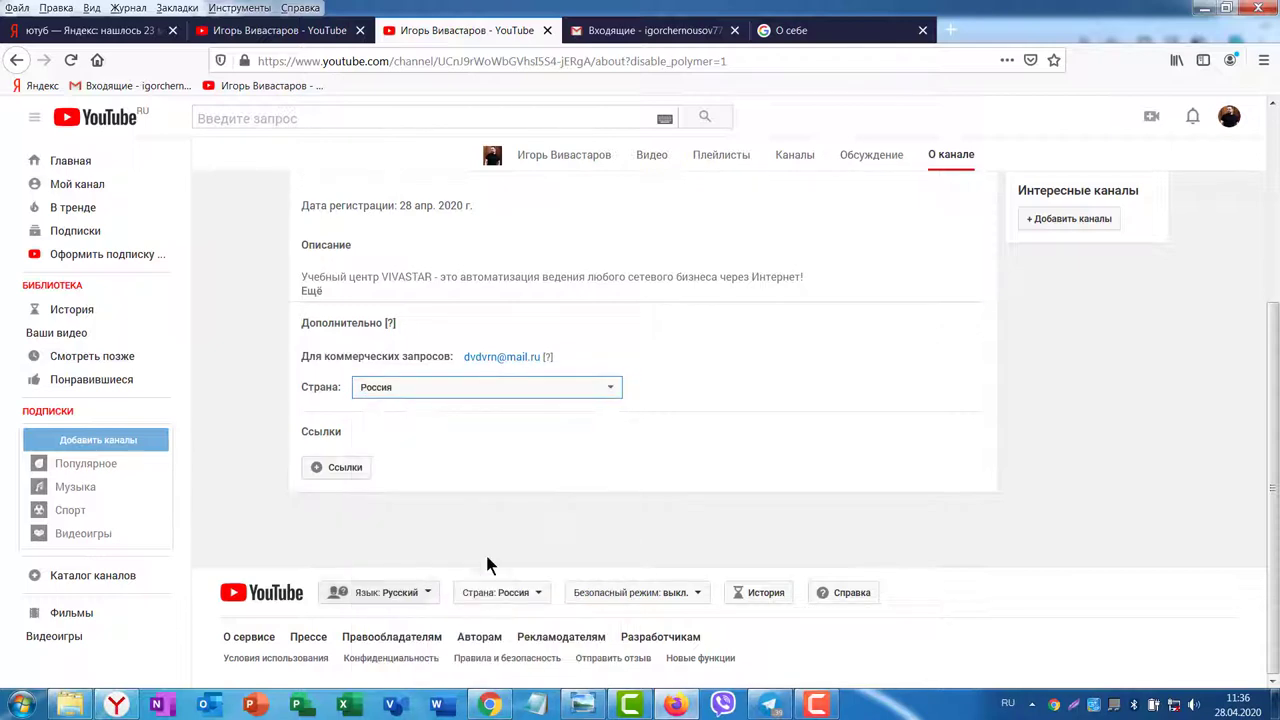
scroll(1003, 429, up, 1)
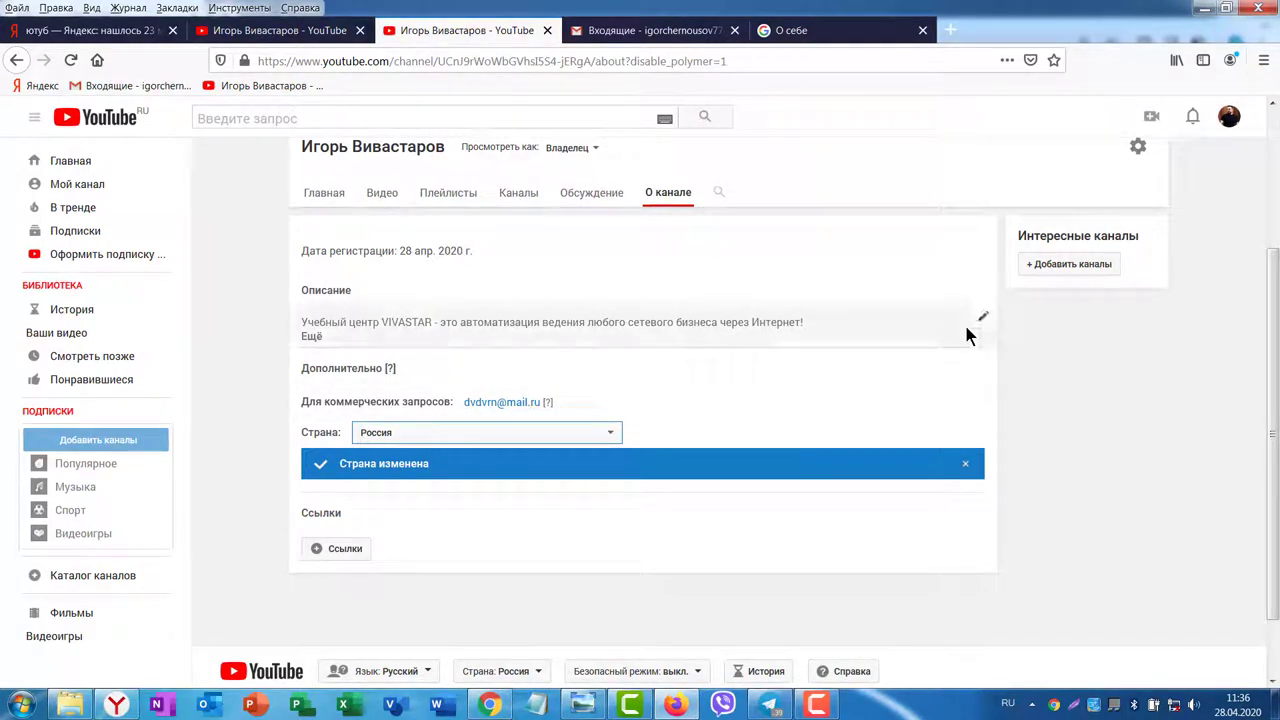
mouse_move(982, 320)
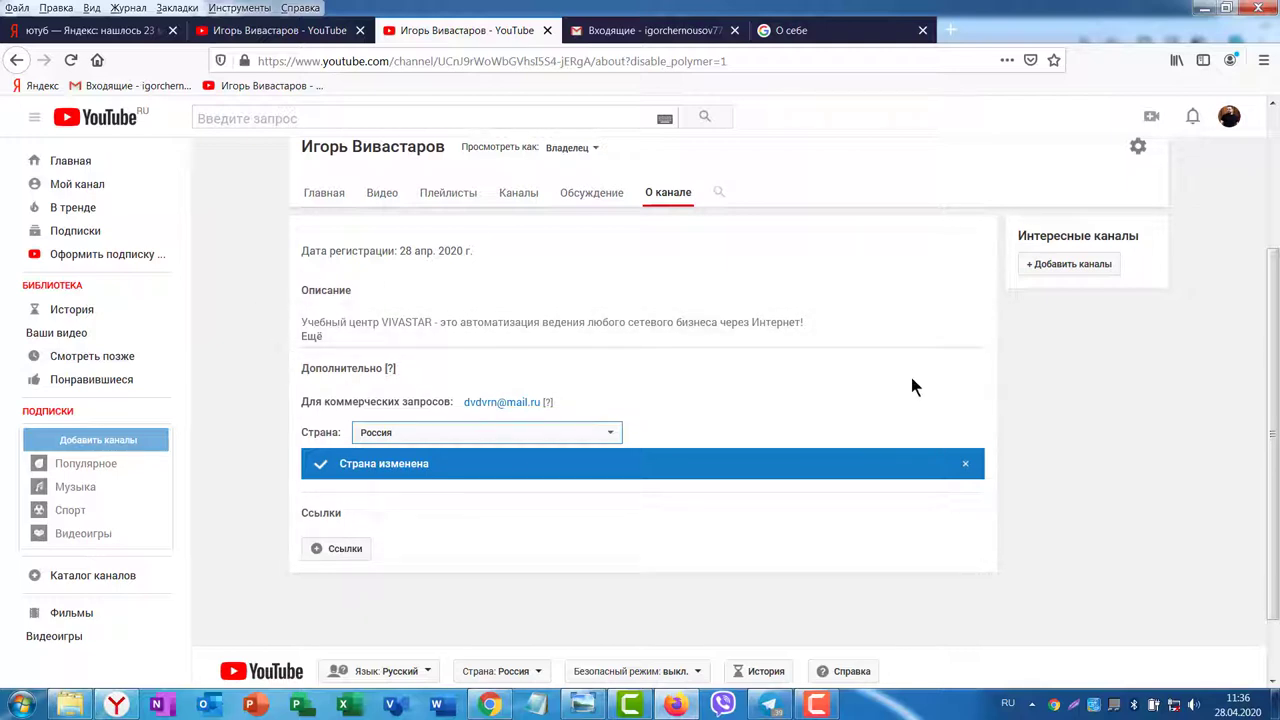
scroll(990, 409, down, 1)
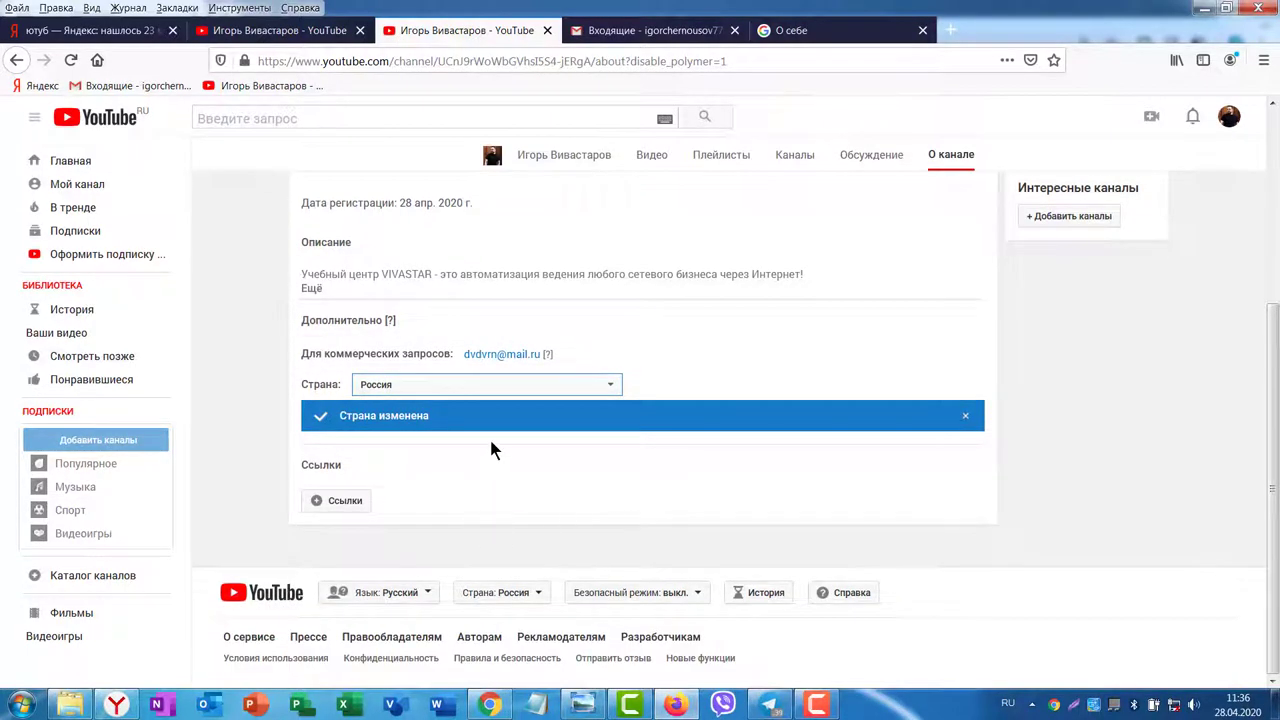
scroll(749, 463, up, 3)
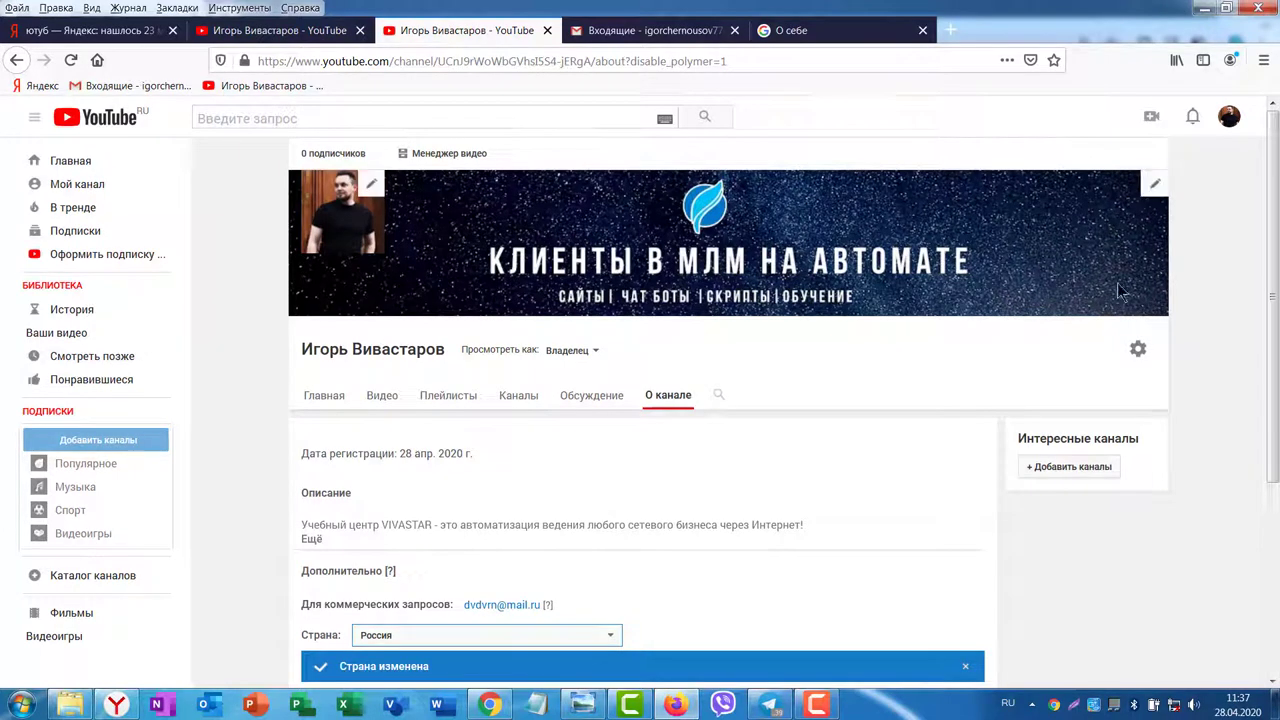
scroll(1194, 392, down, 4)
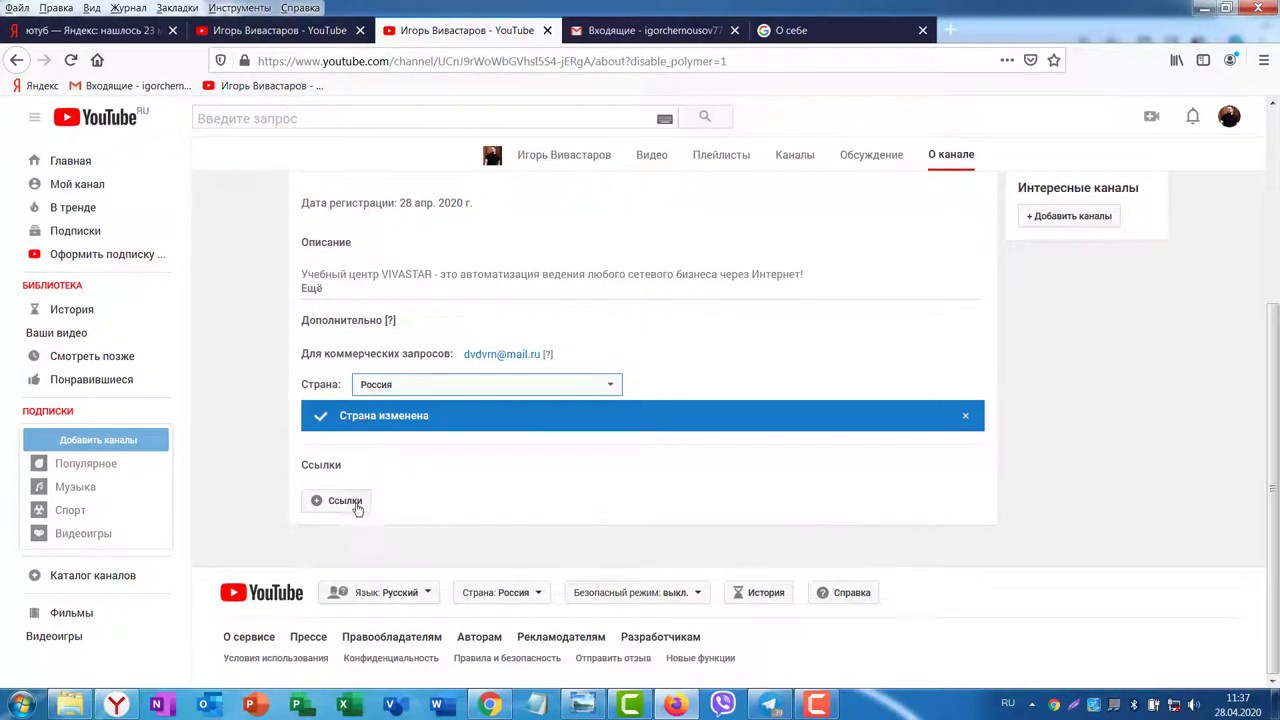
Step: In the Ссылки editor, show the first 2 links on the banner
click(335, 502)
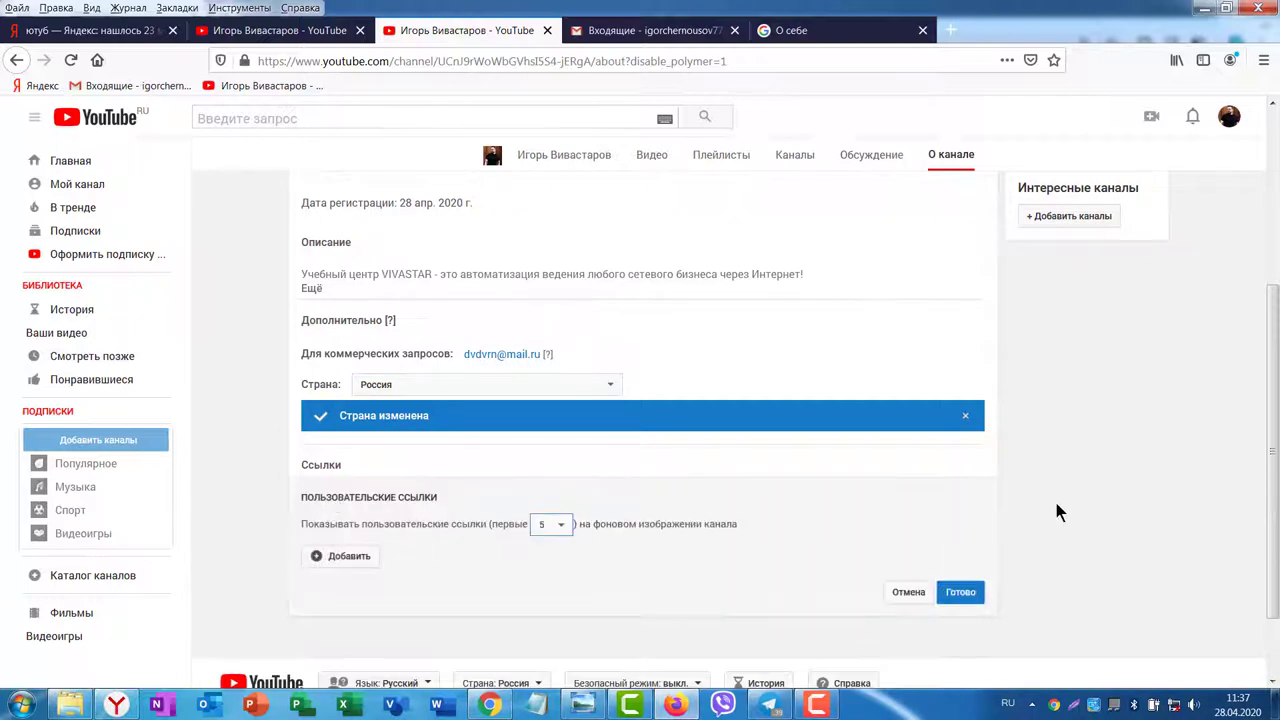
scroll(1050, 510, down, 2)
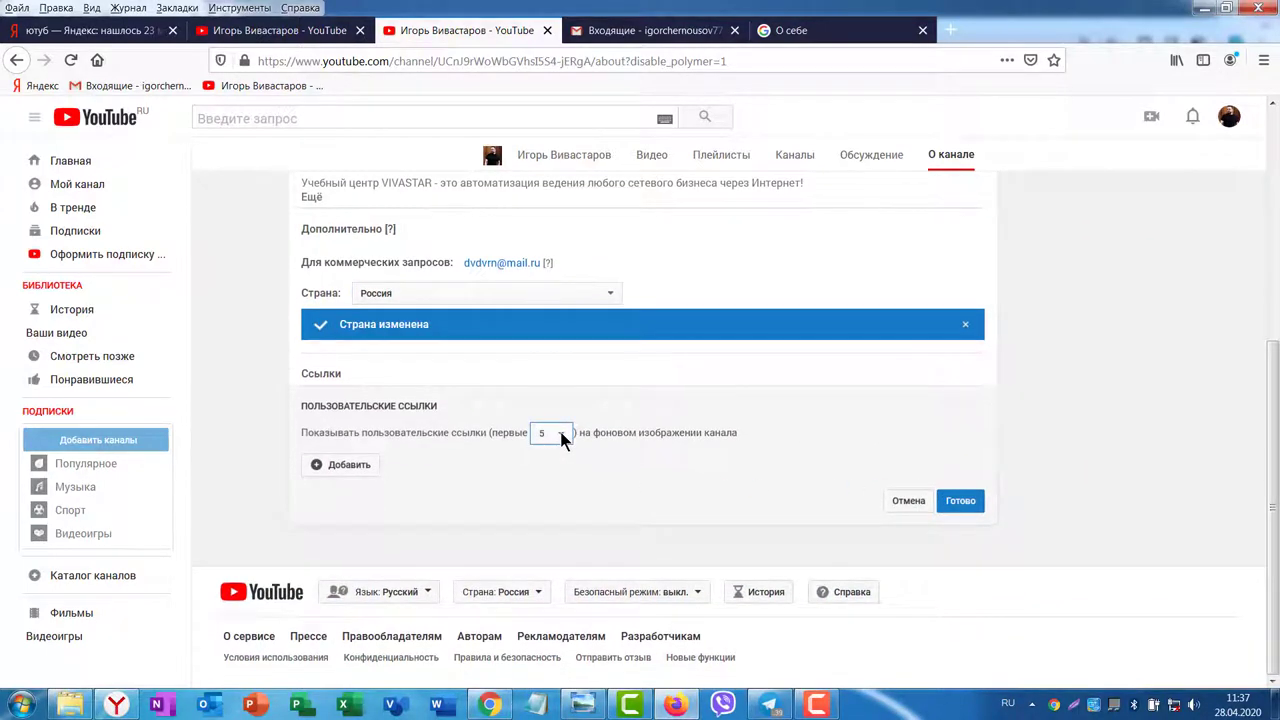
click(559, 433)
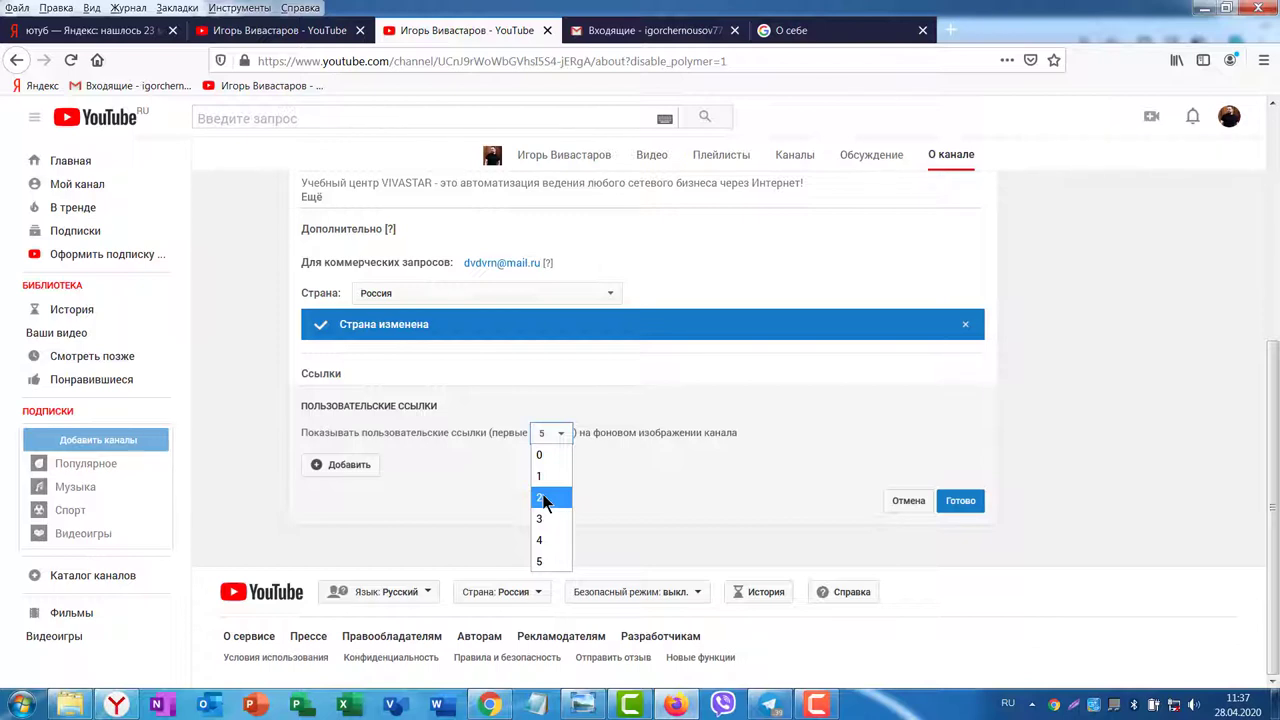
click(545, 499)
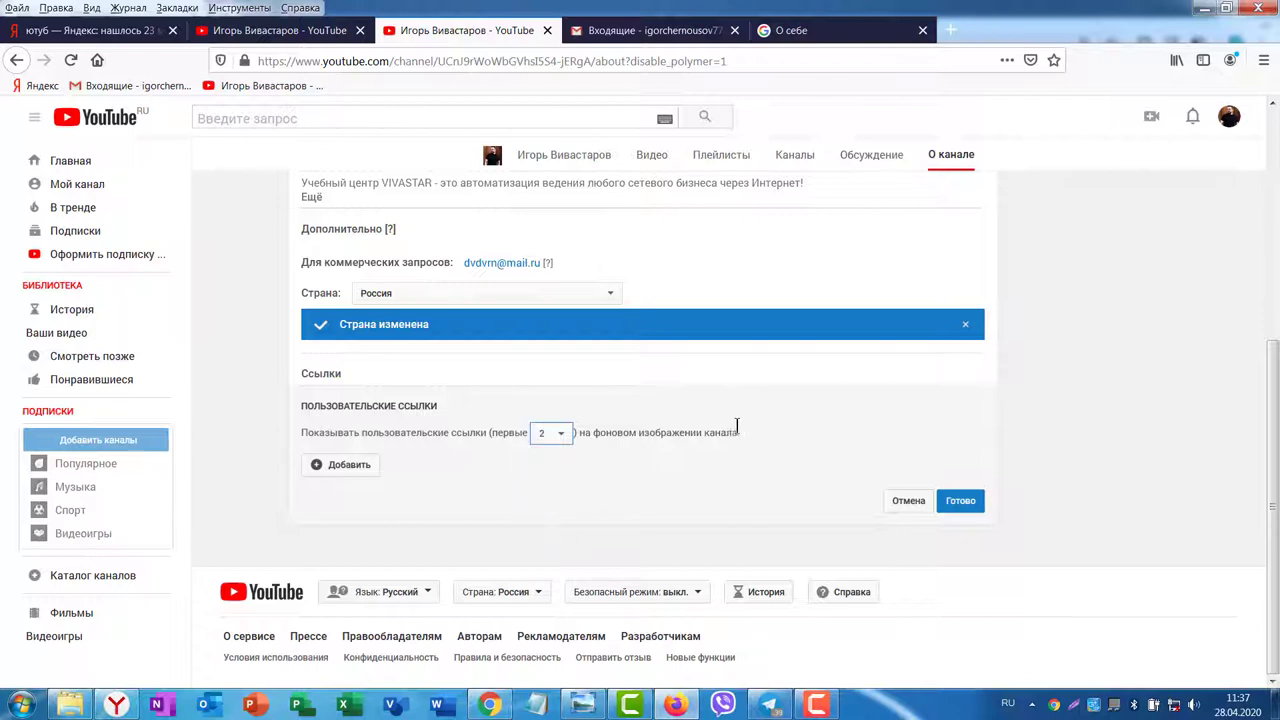
Step: Add a new custom link named Тренинг центр, leaving its URL to fill in
click(336, 465)
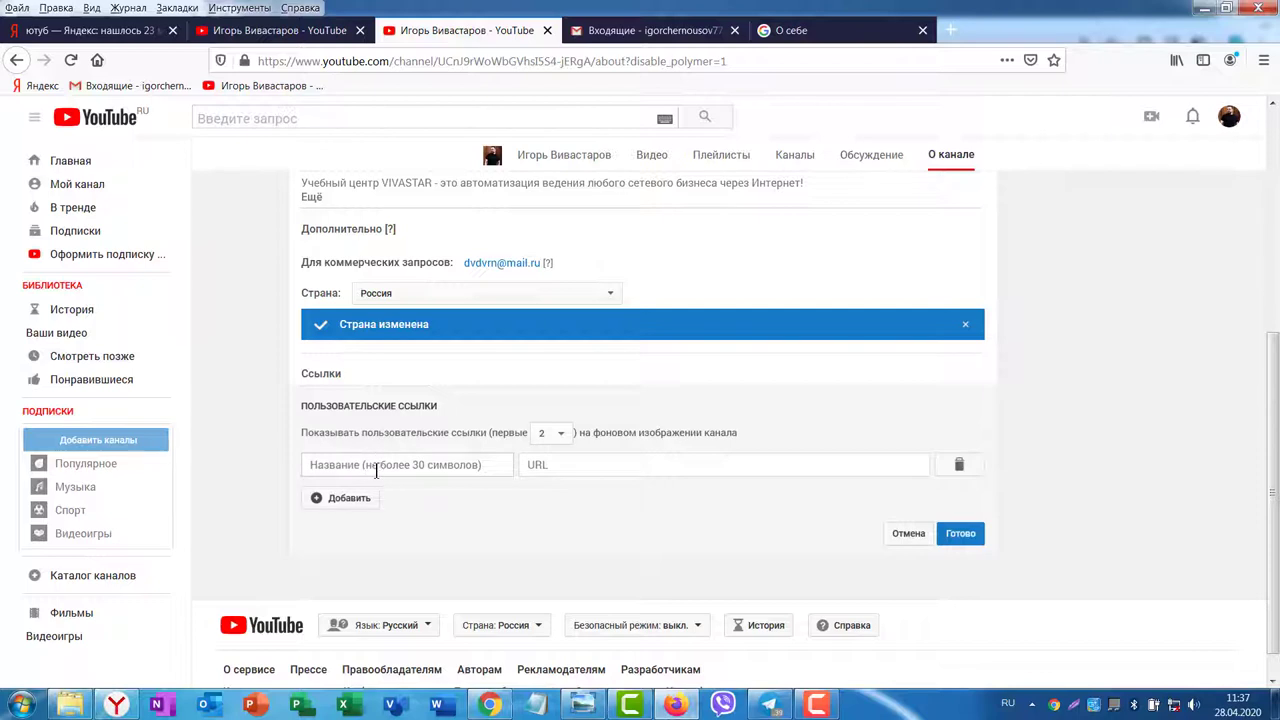
click(325, 462)
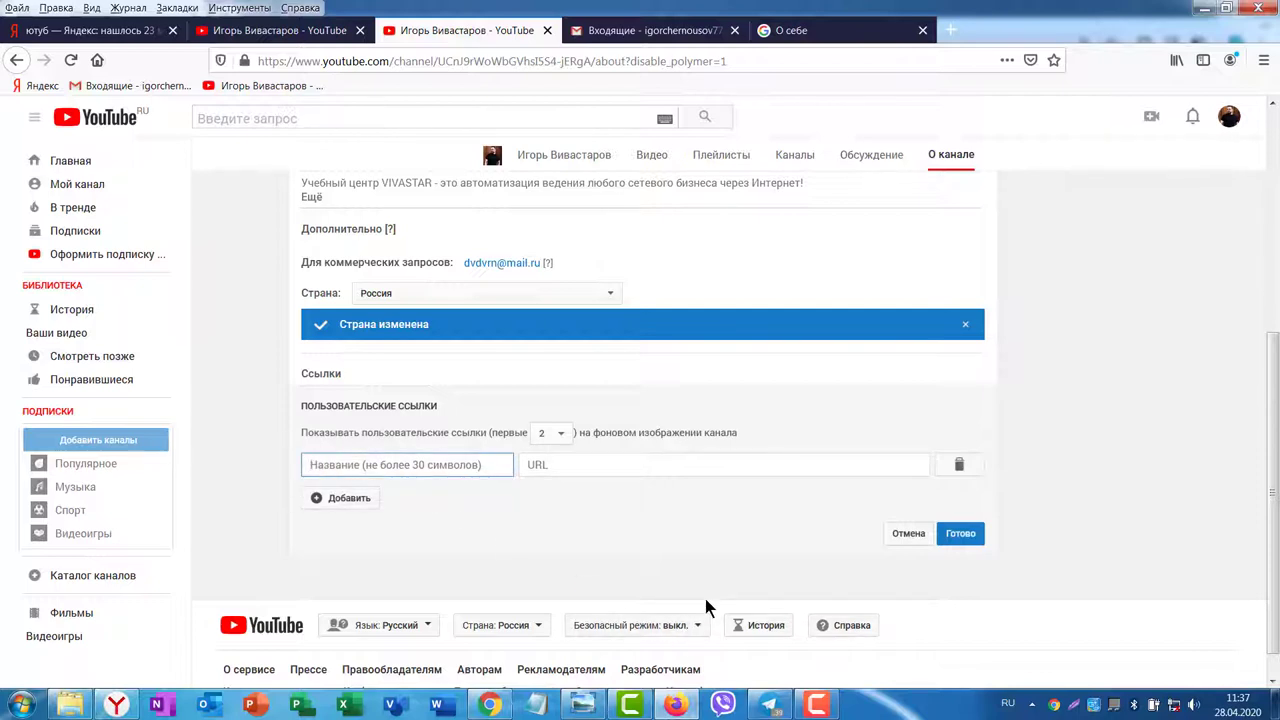
text(Тренинг центр)
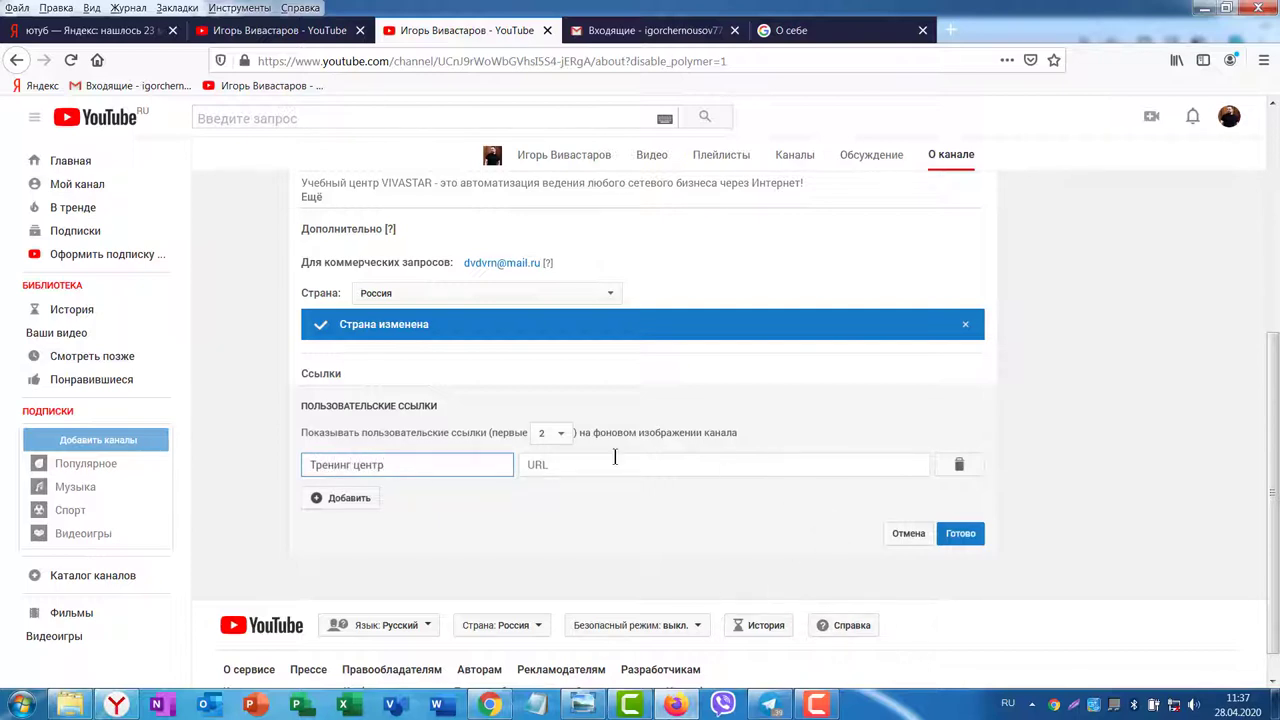
key(Tab)
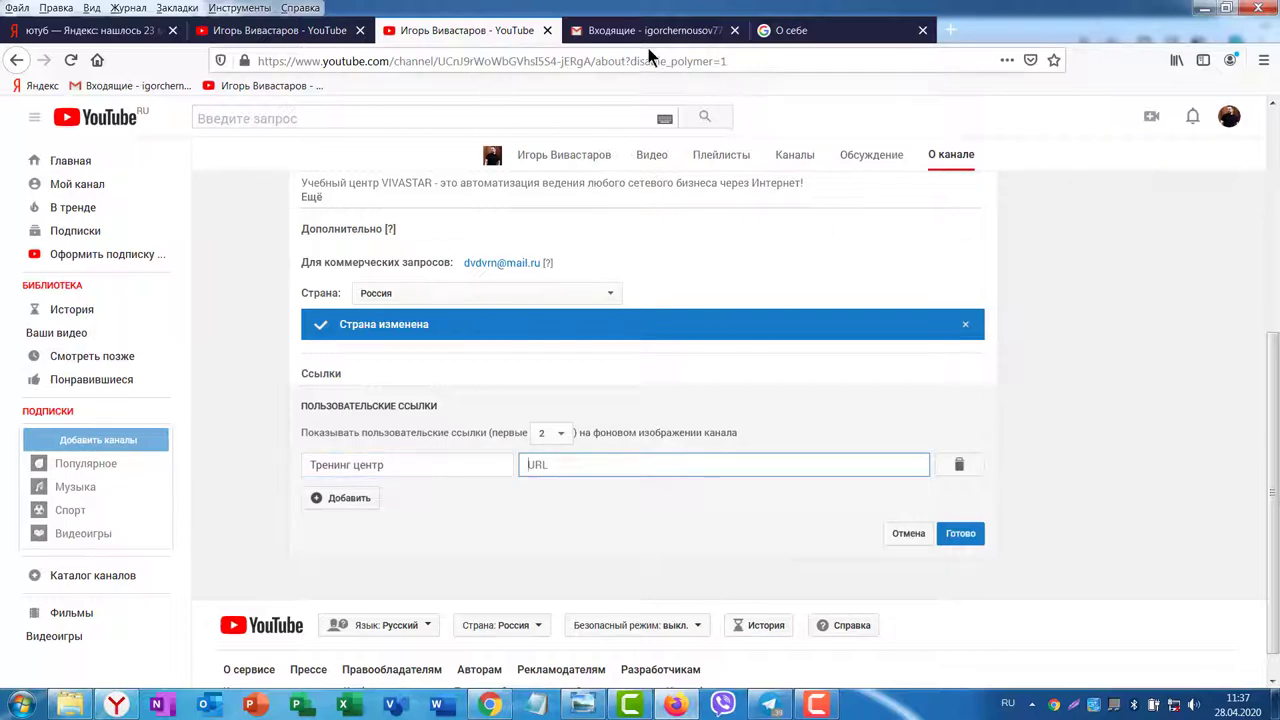
click(116, 705)
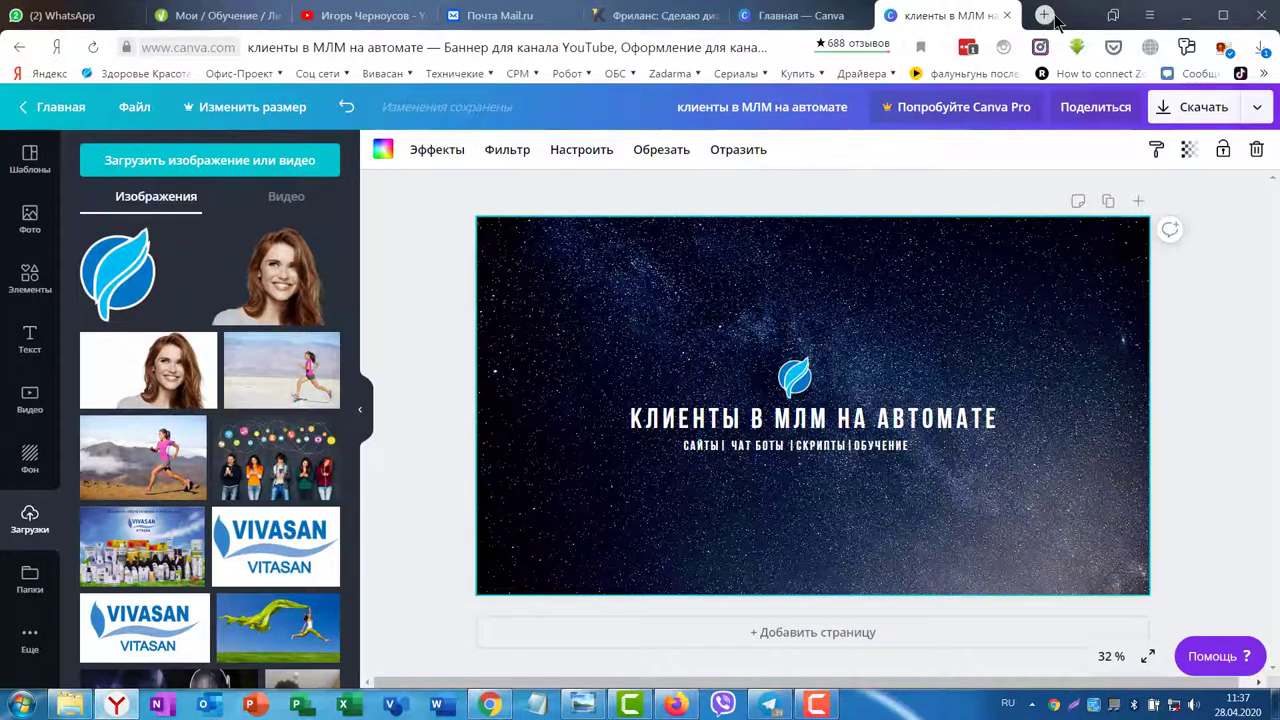
click(1043, 17)
click(162, 48)
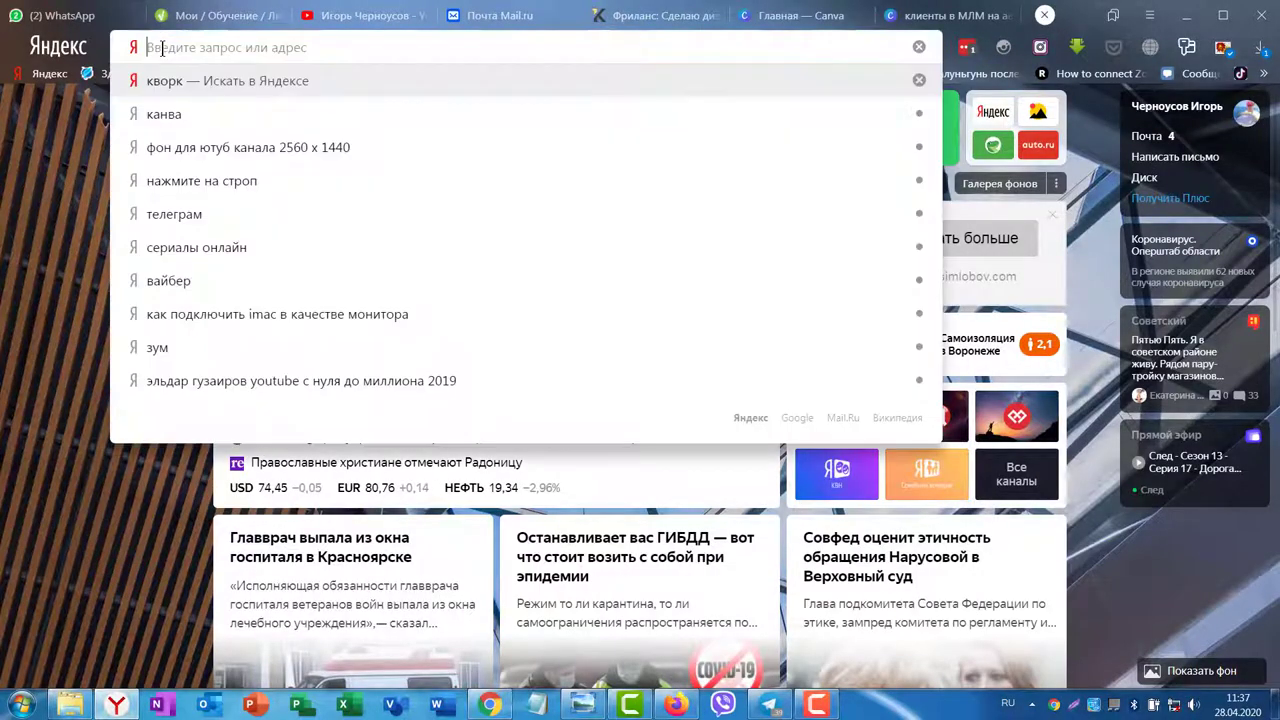
key(alt+shift)
text(zkbv)
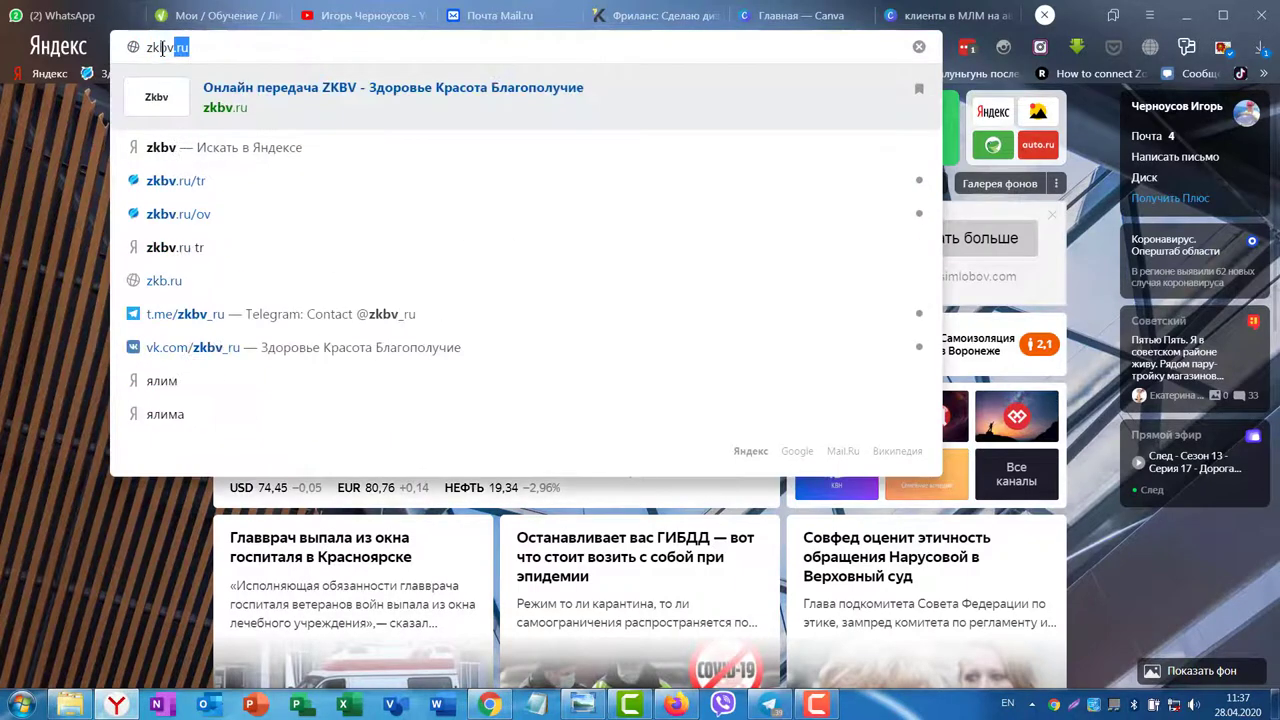
text(.ru)
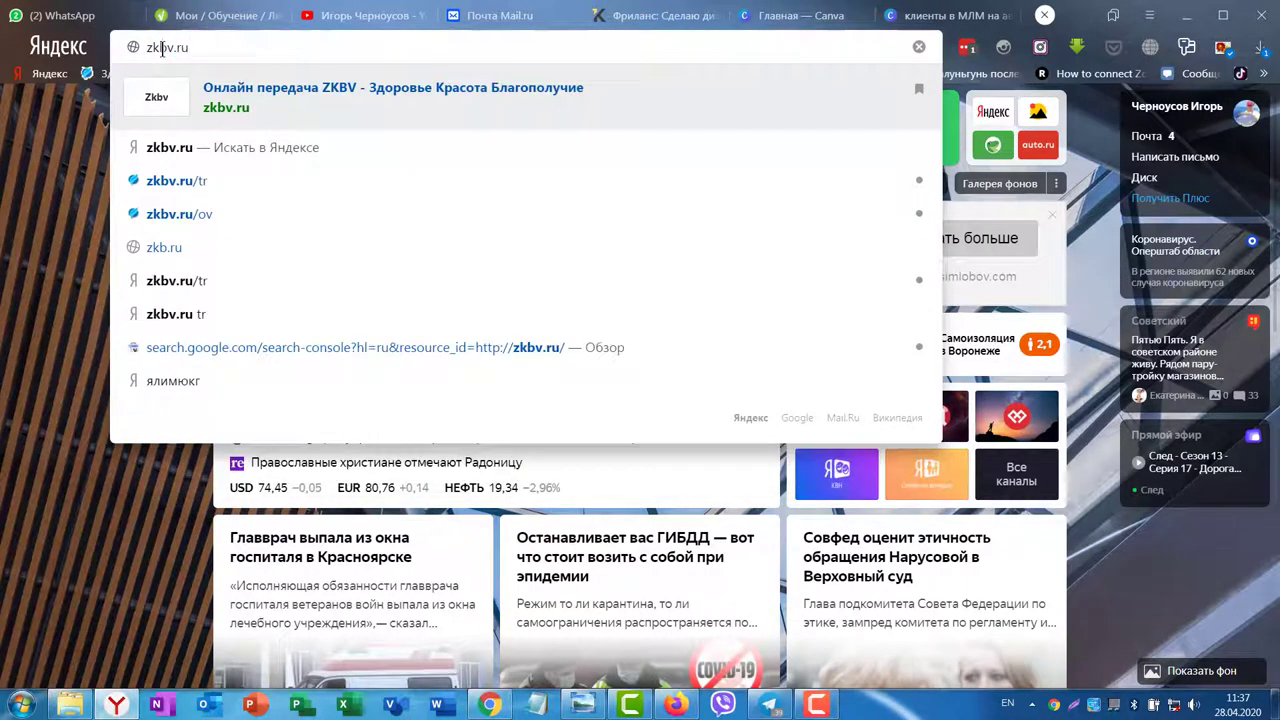
click(192, 188)
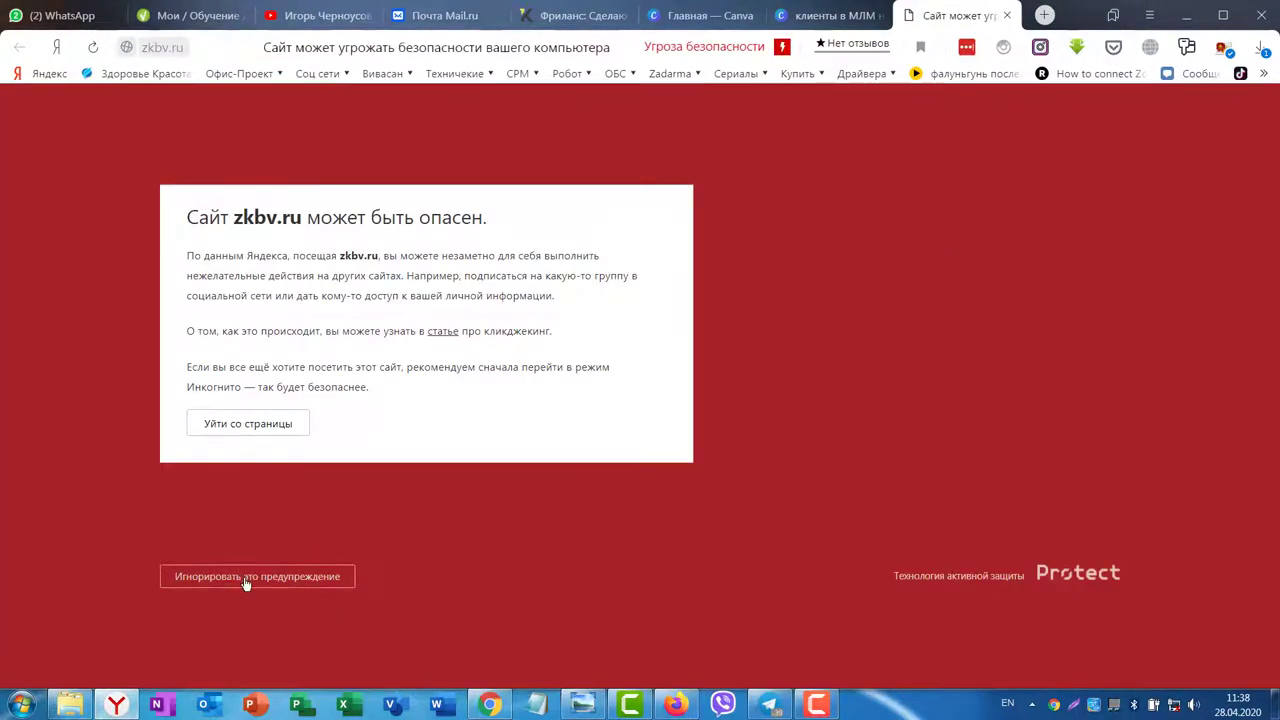
click(246, 580)
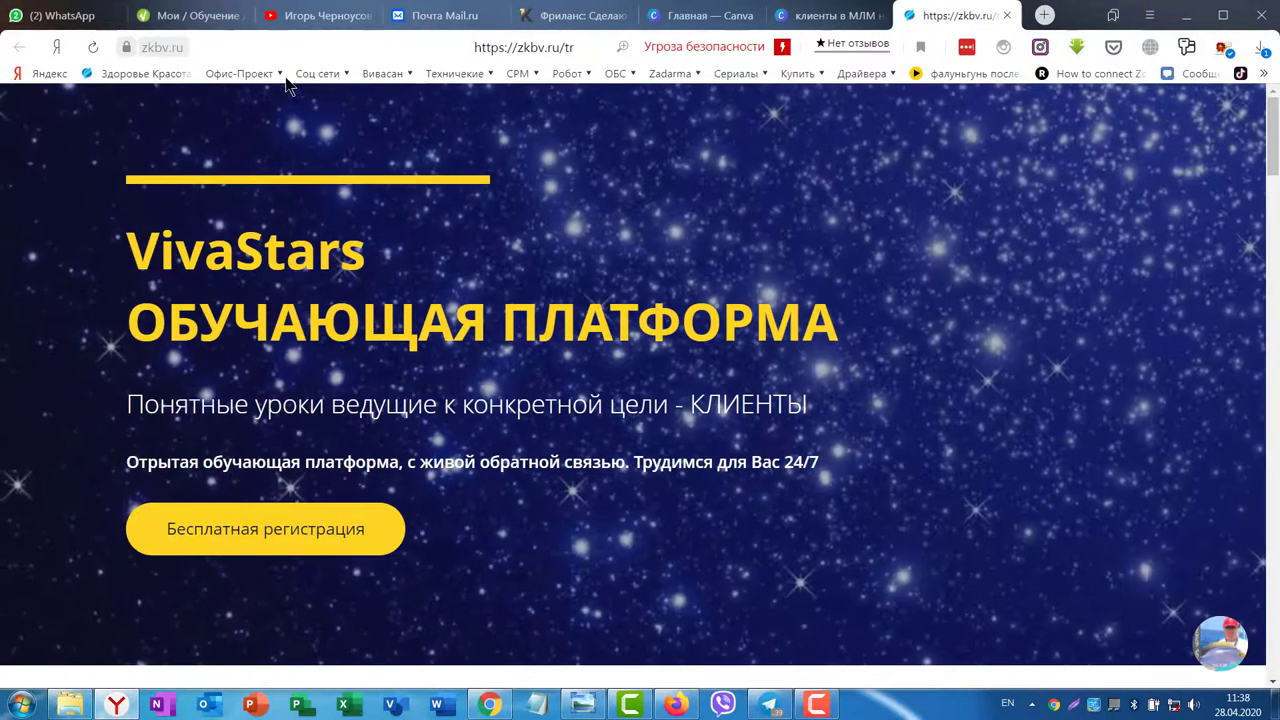
click(204, 41)
key(ctrl+c)
right_click(199, 42)
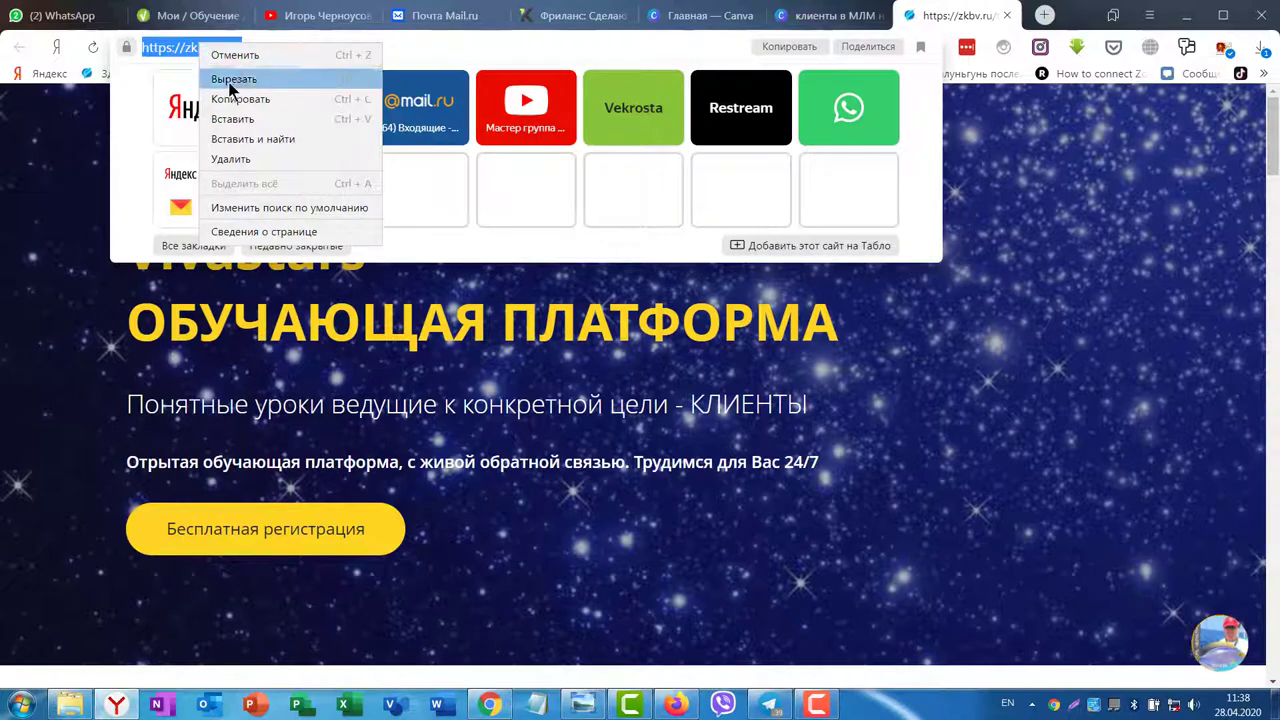
click(240, 99)
click(676, 705)
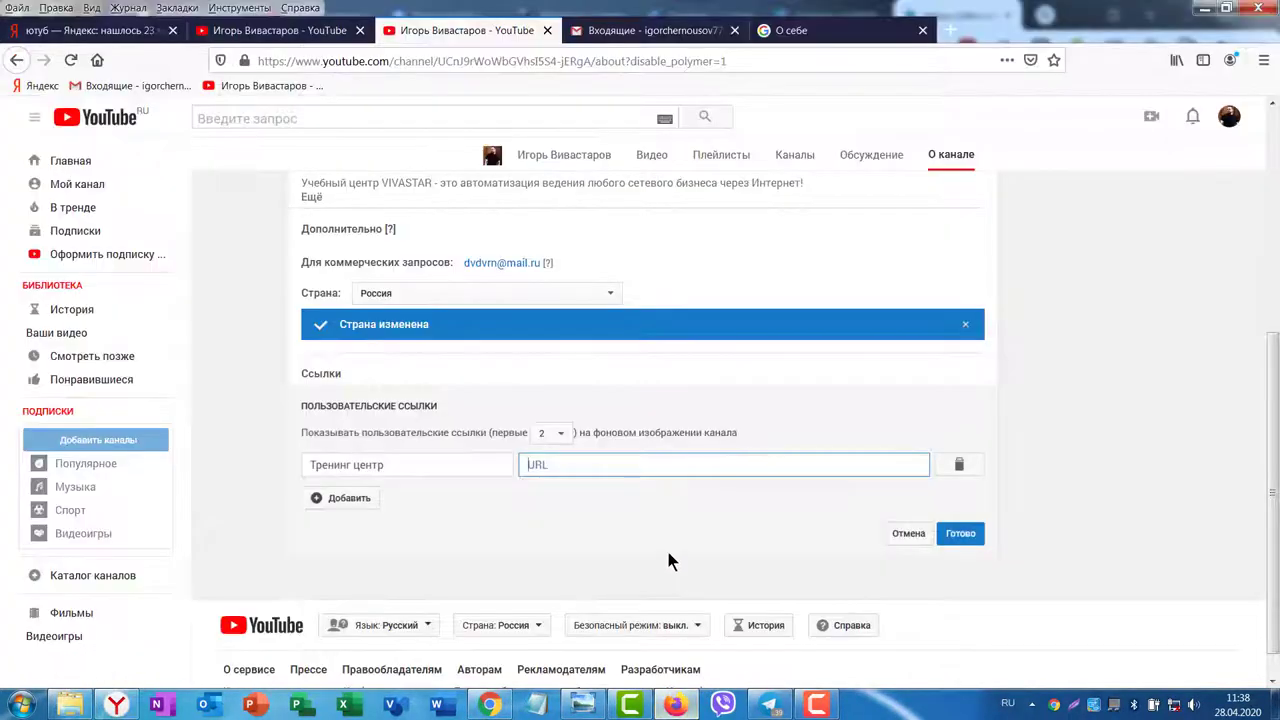
key(ctrl+v)
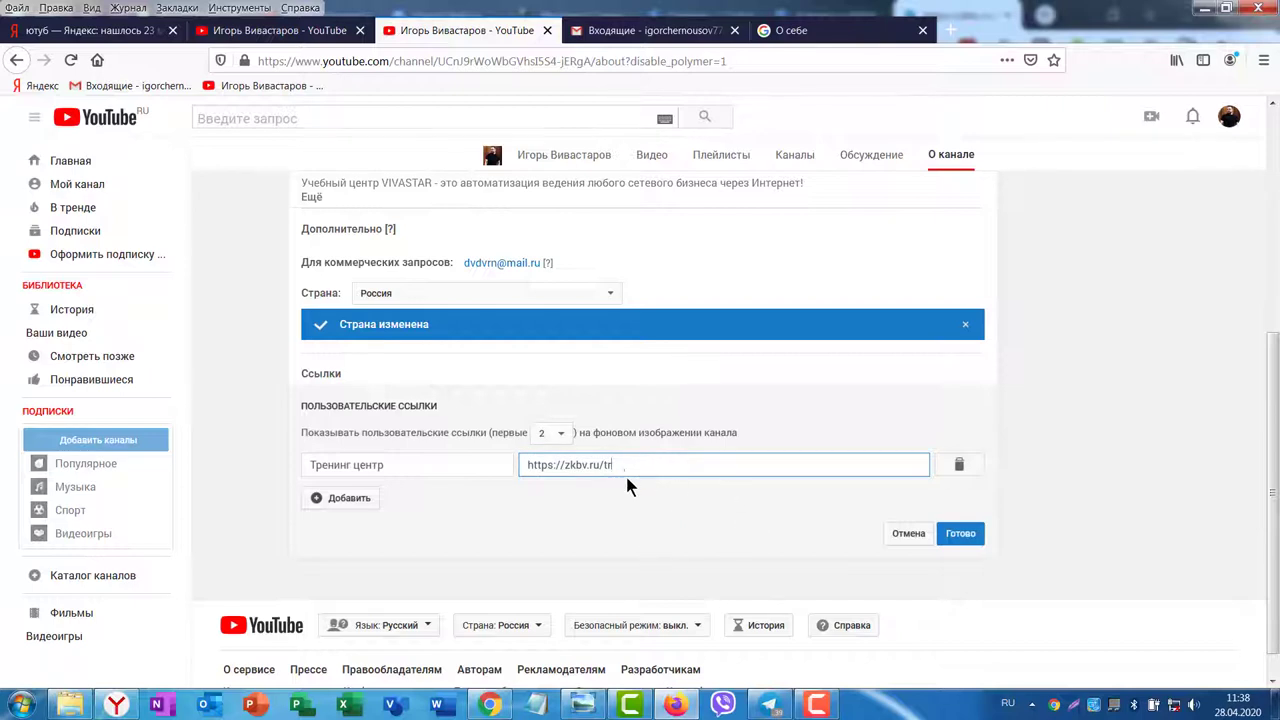
click(480, 541)
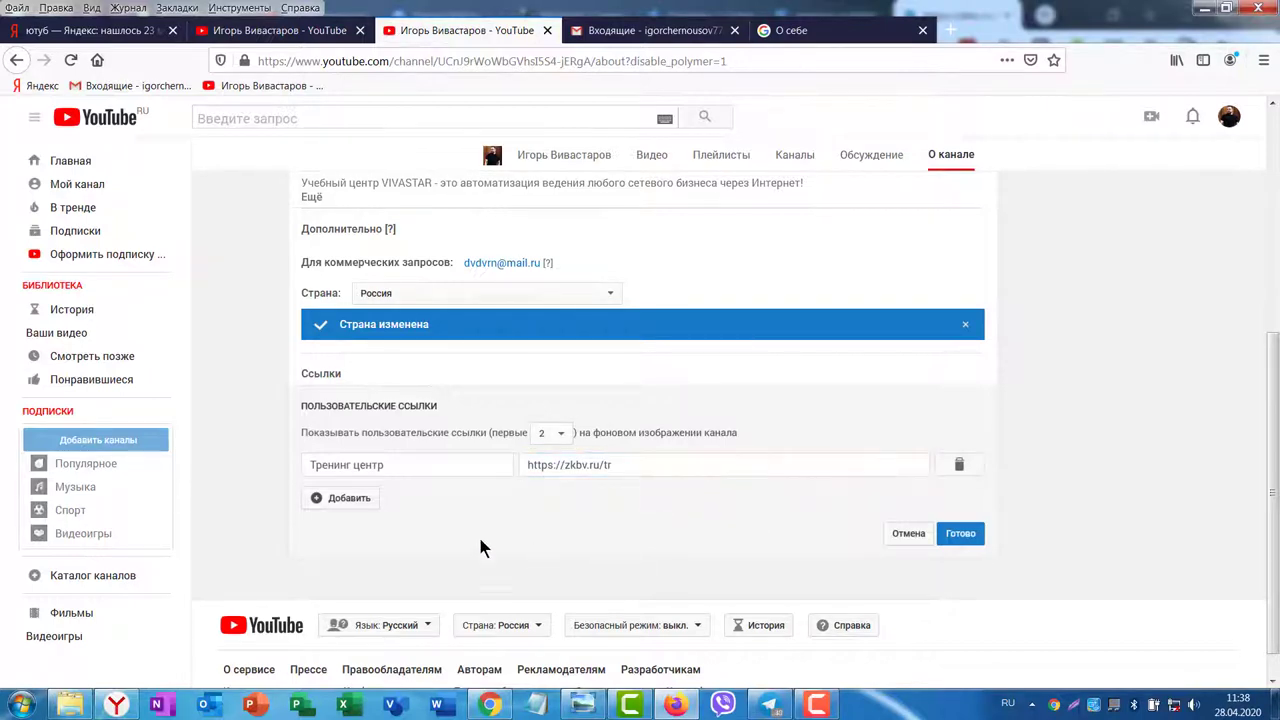
Step: Add a second custom link named ВК
click(335, 500)
click(320, 498)
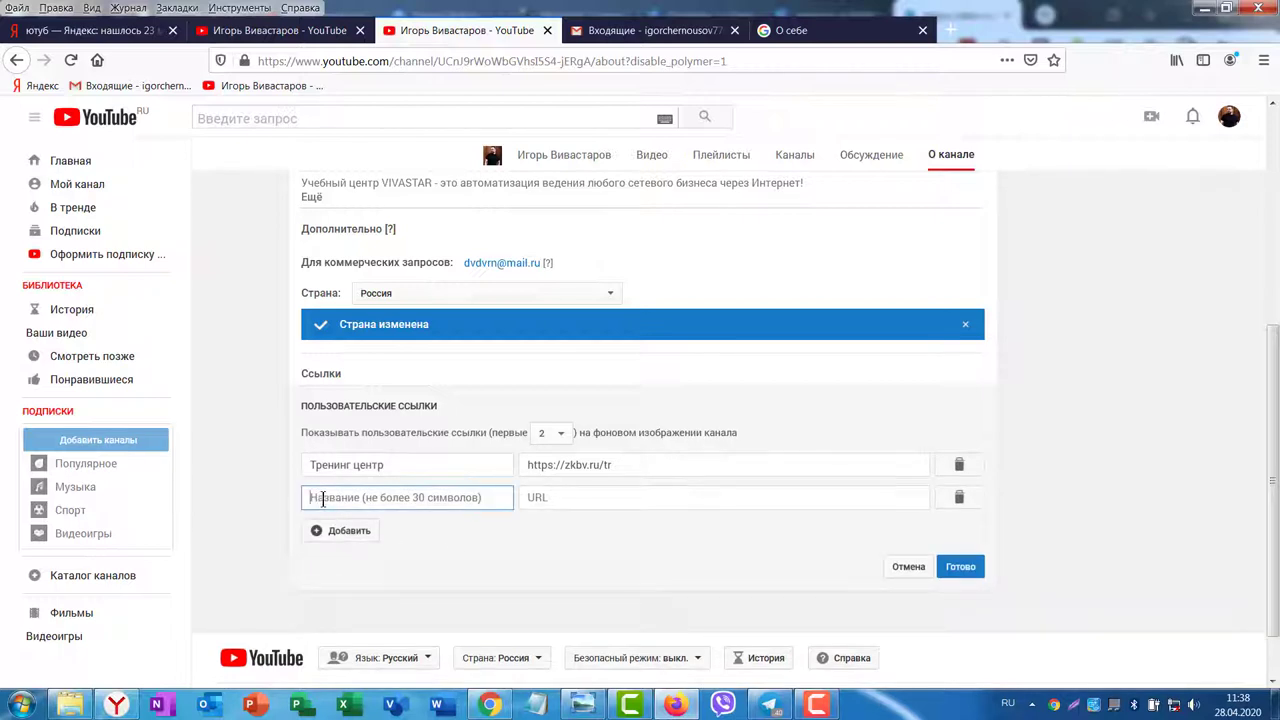
text(ВК)
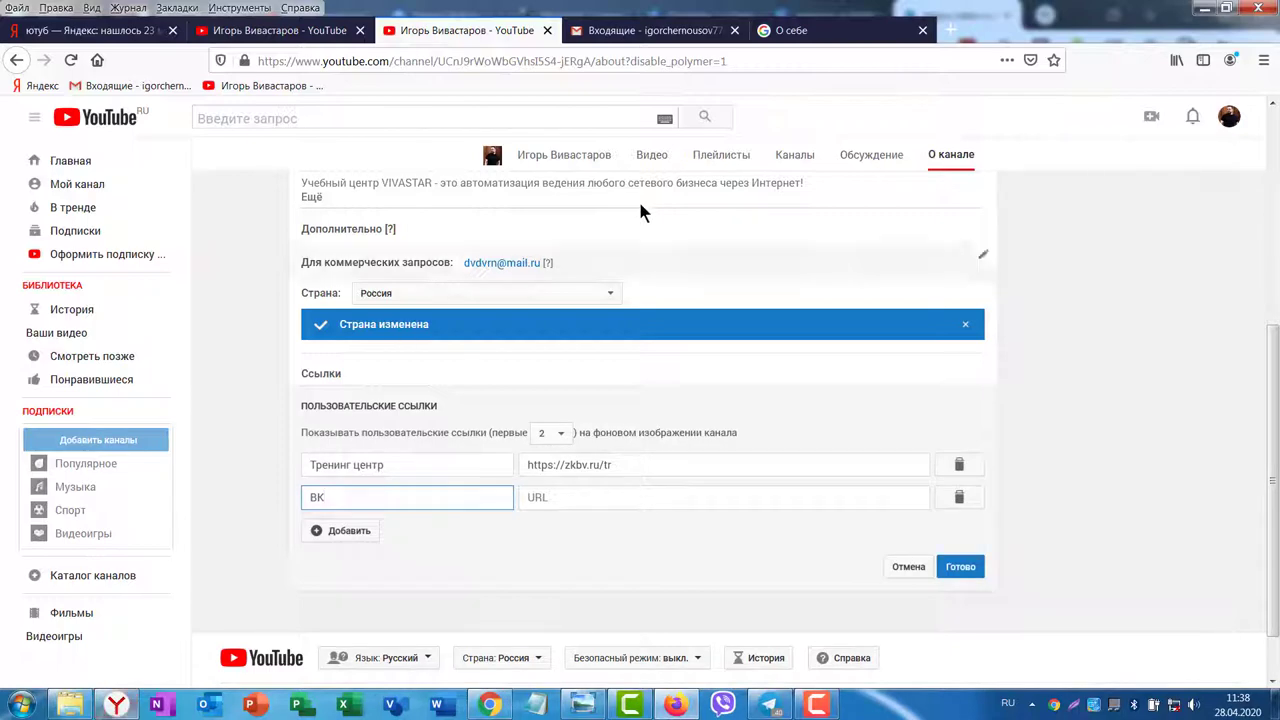
click(489, 705)
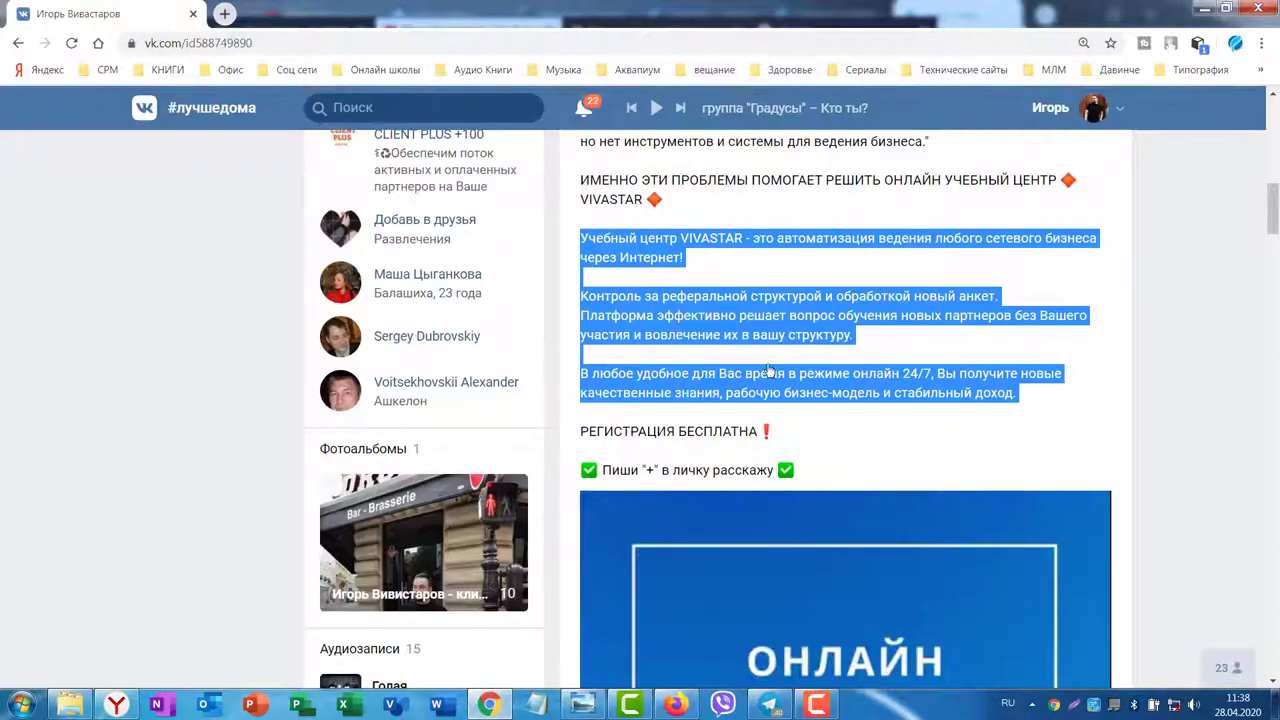
Step: Copy the VK profile's web address and paste it as the ВК link's URL
scroll(625, 351, up, 10)
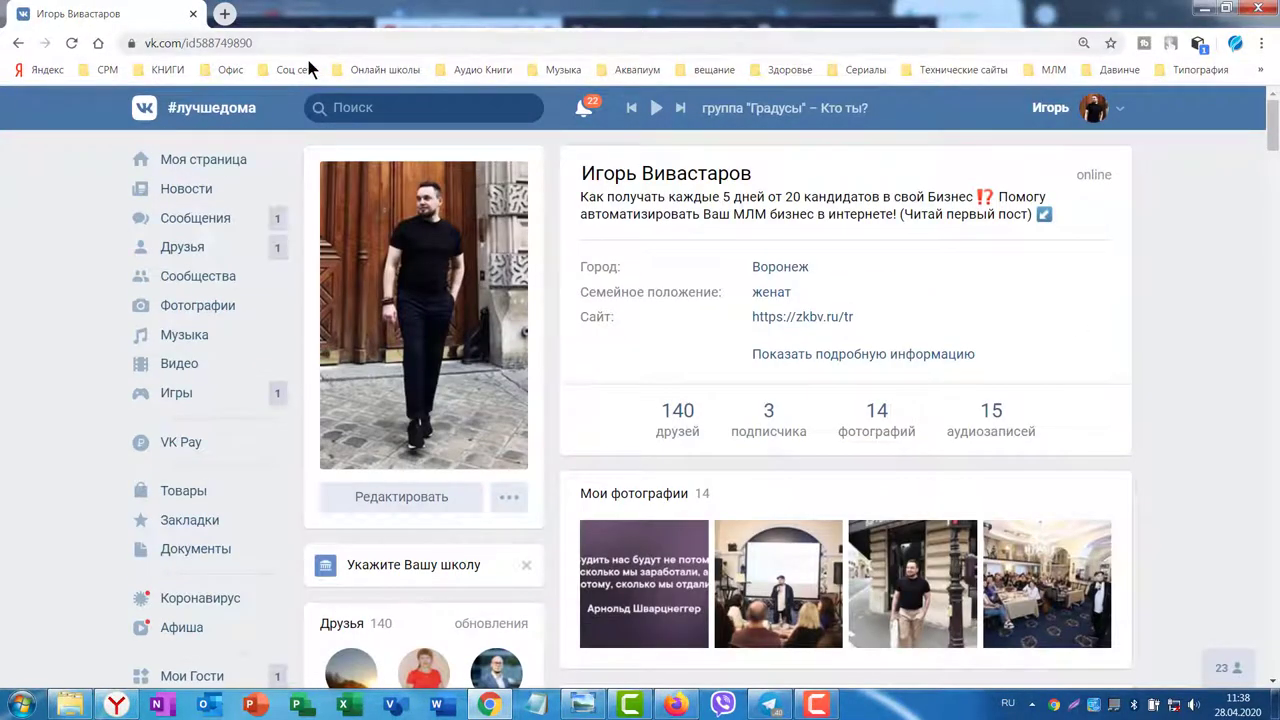
click(255, 43)
key(ctrl+c)
right_click(228, 42)
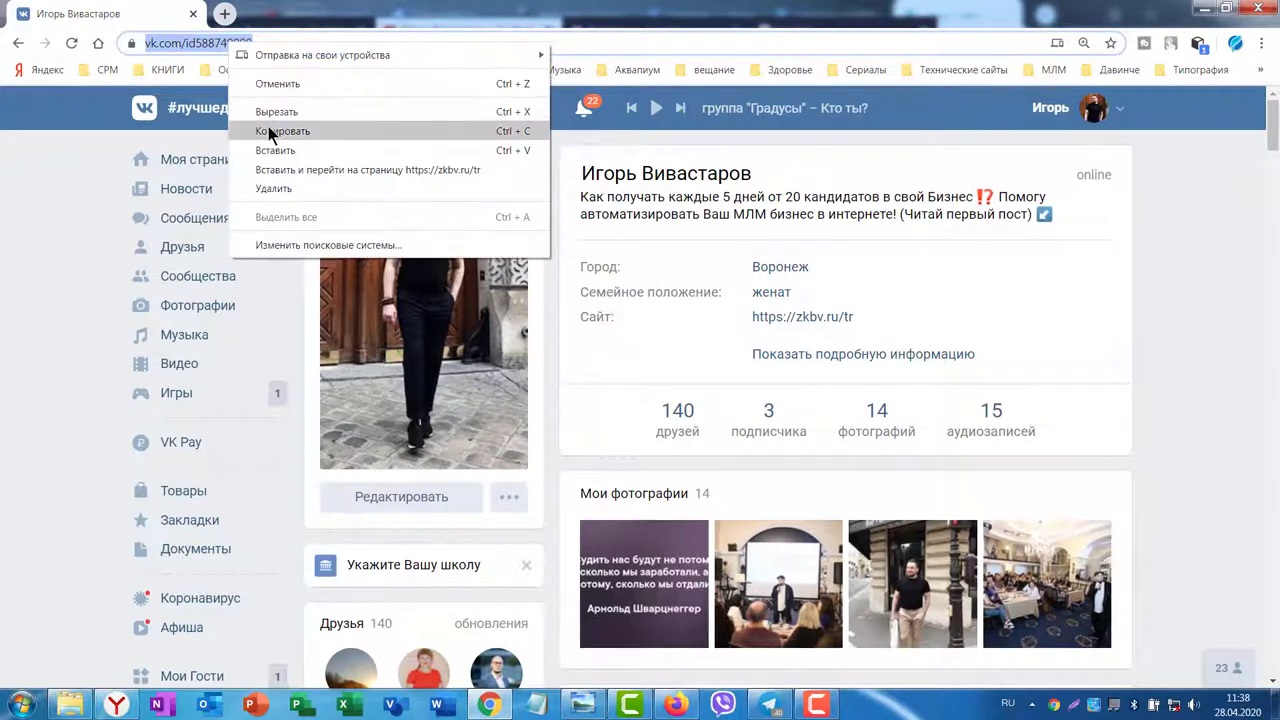
click(271, 129)
click(676, 705)
click(547, 498)
key(ctrl+v)
click(608, 565)
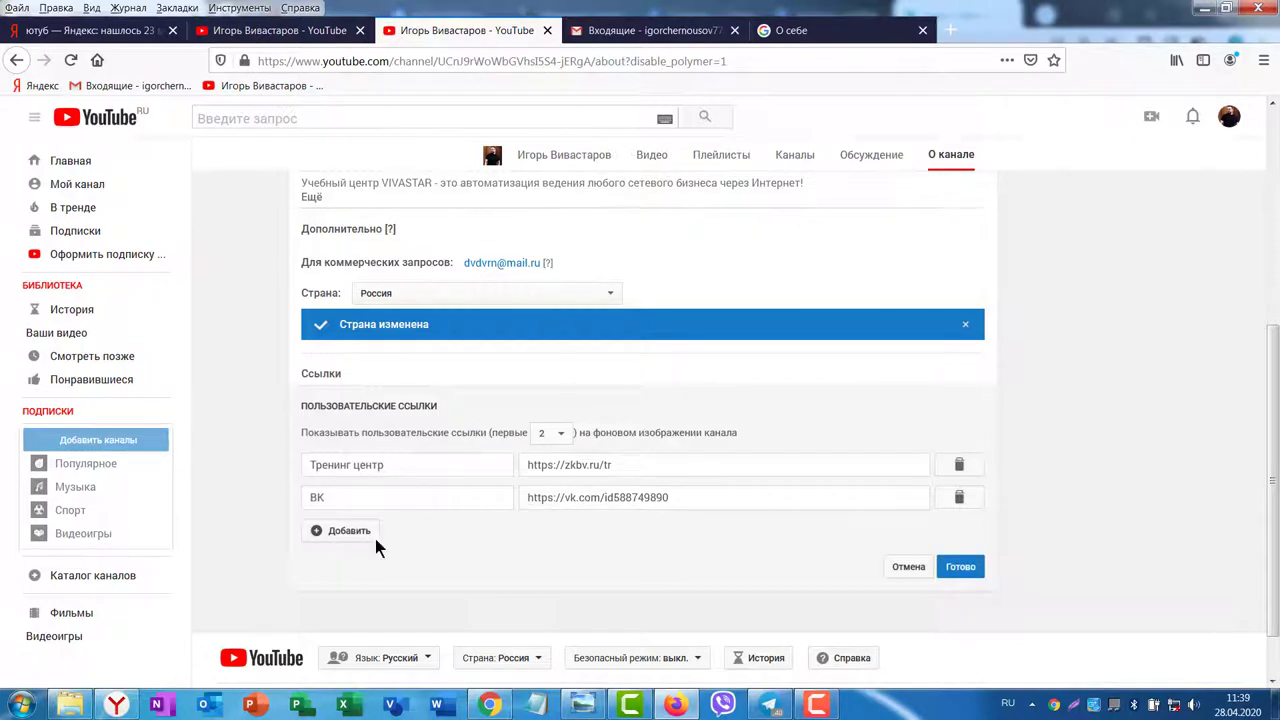
Step: Go to the VekRosta account tab and open Инструменты > Сайт-визитка settings
click(117, 705)
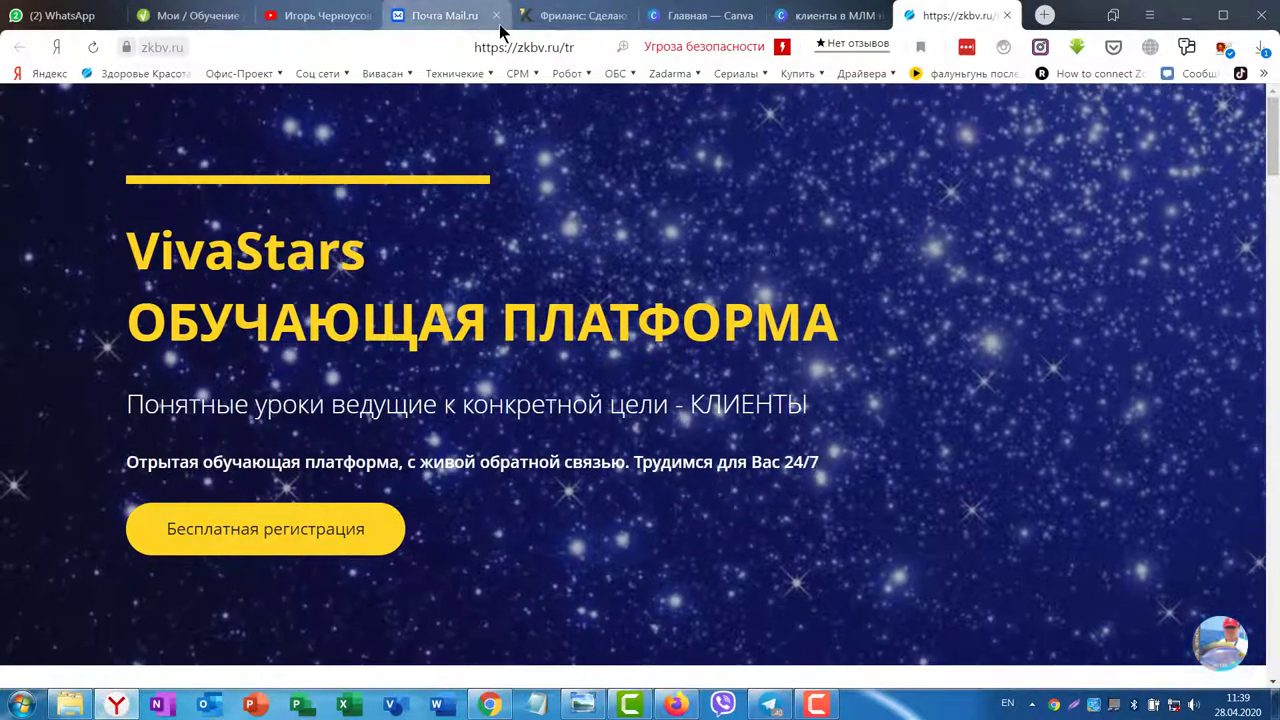
click(487, 705)
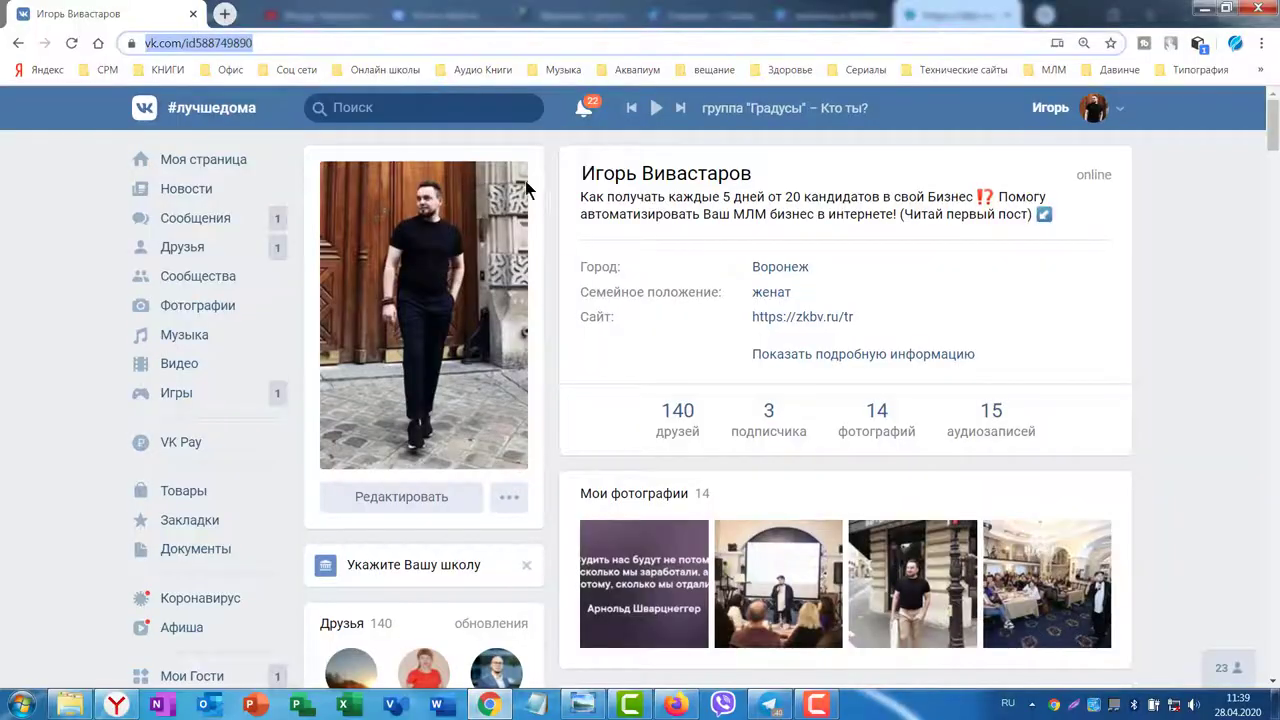
key(ctrl+Tab)
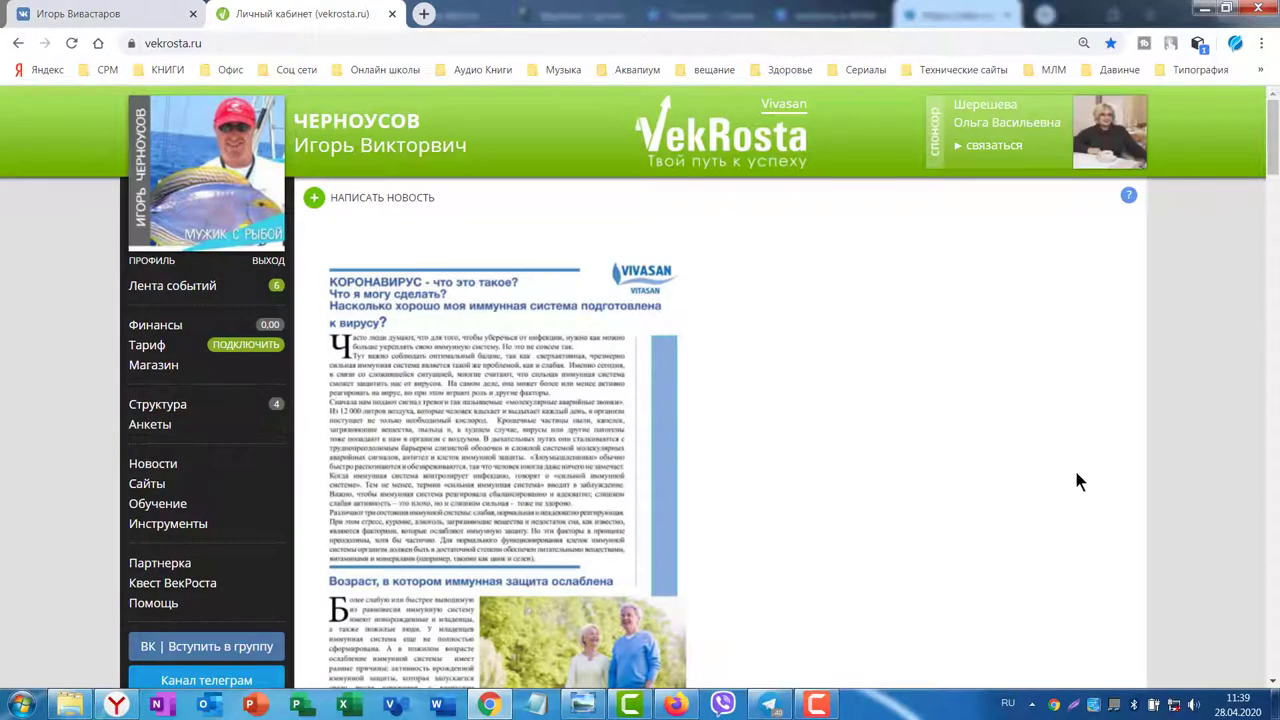
scroll(1076, 470, down, 3)
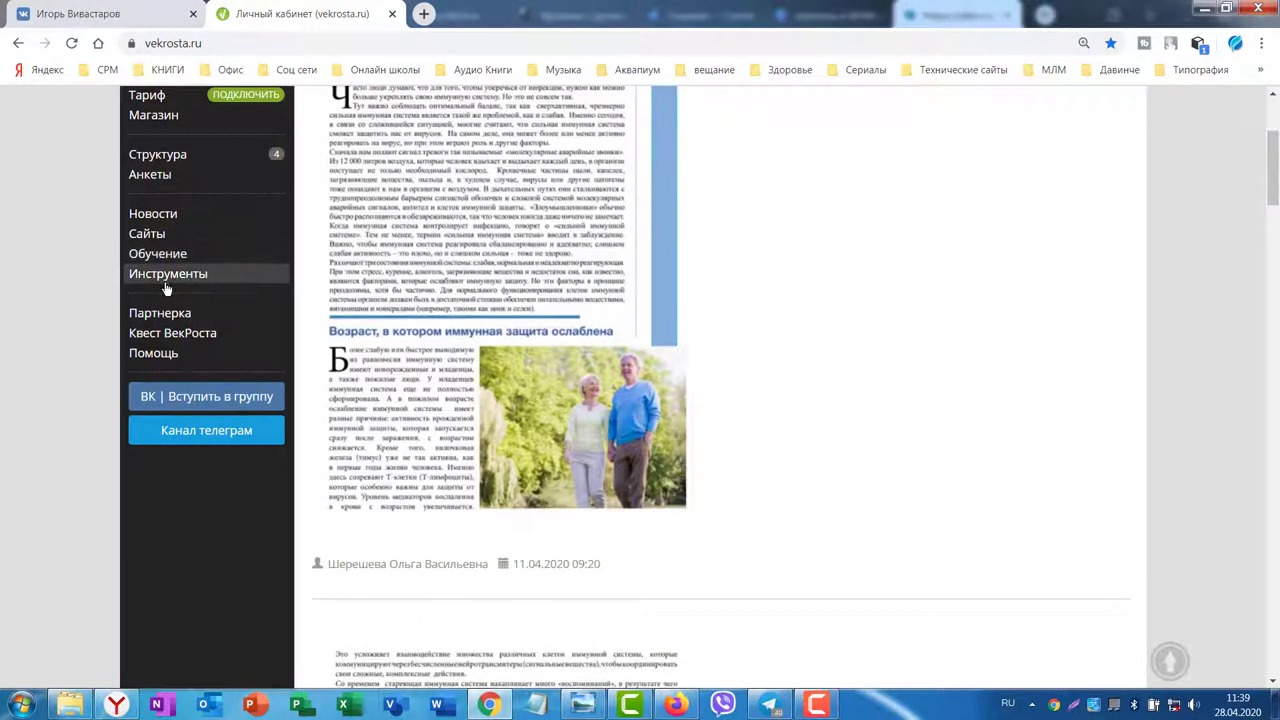
click(157, 283)
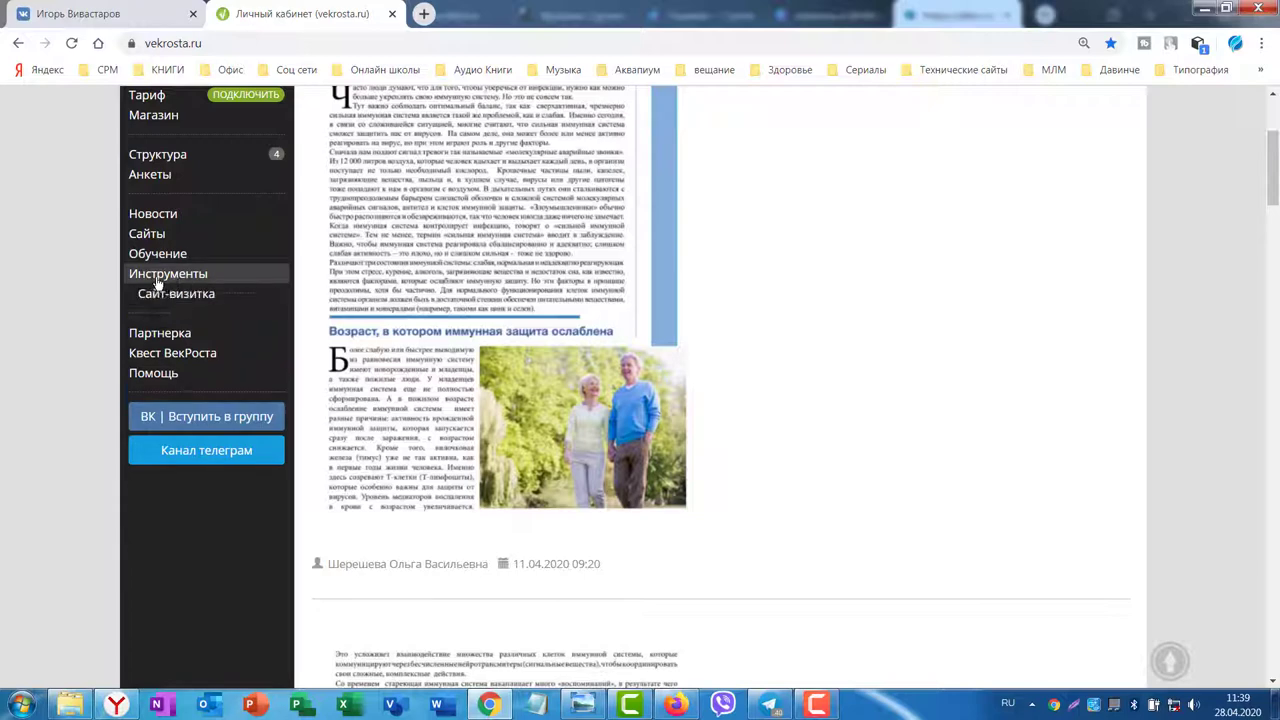
click(163, 294)
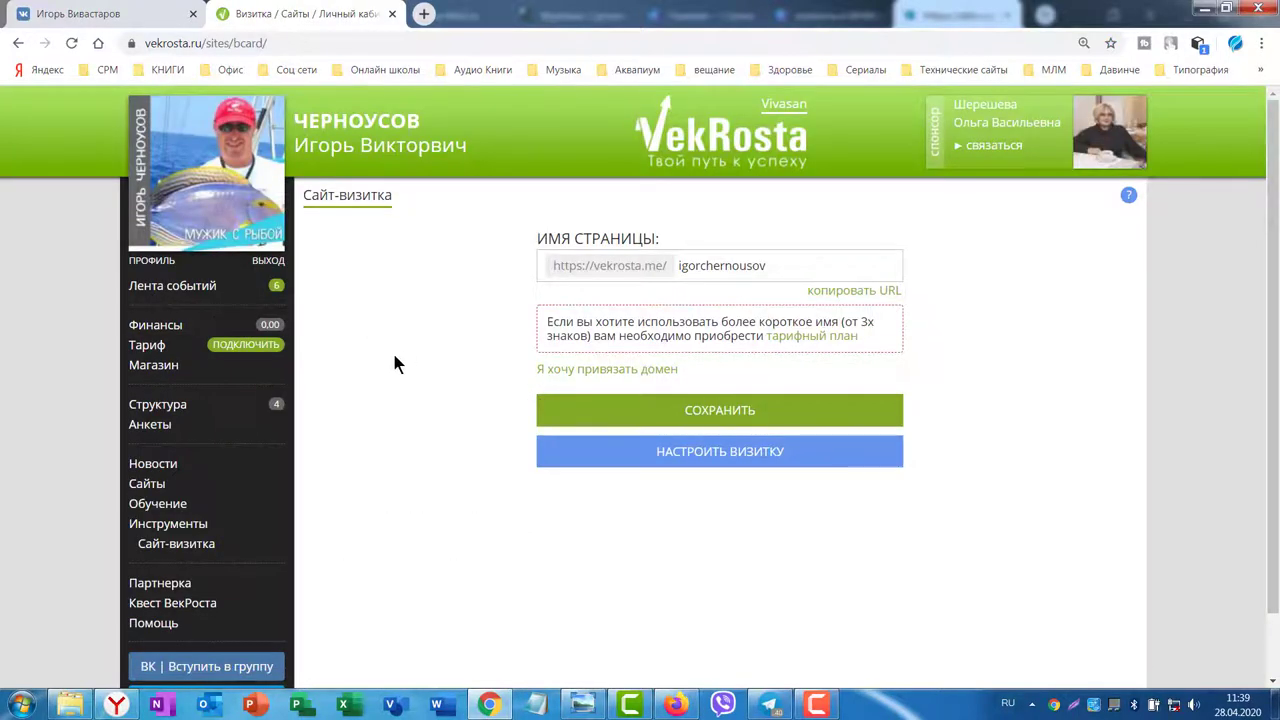
Step: Open the business-card page in a new tab, copy its URL, and return to YouTube
click(835, 293)
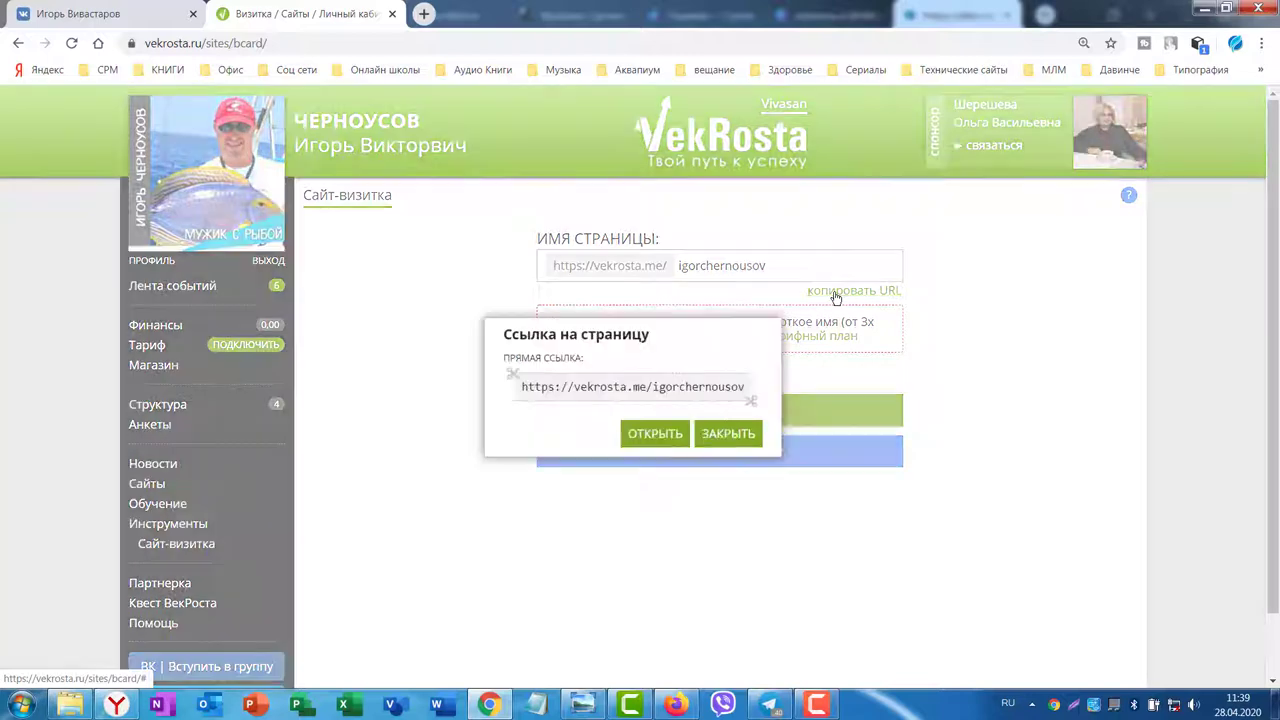
click(644, 434)
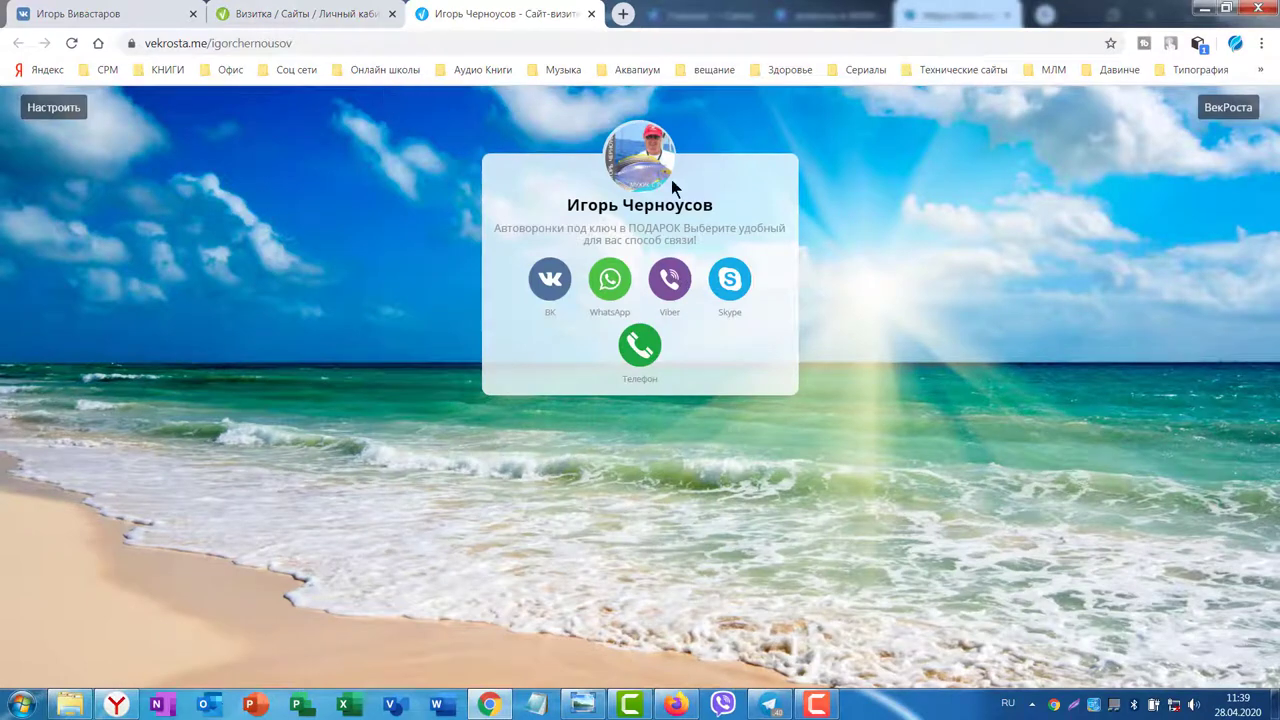
click(237, 42)
key(ctrl+c)
right_click(237, 42)
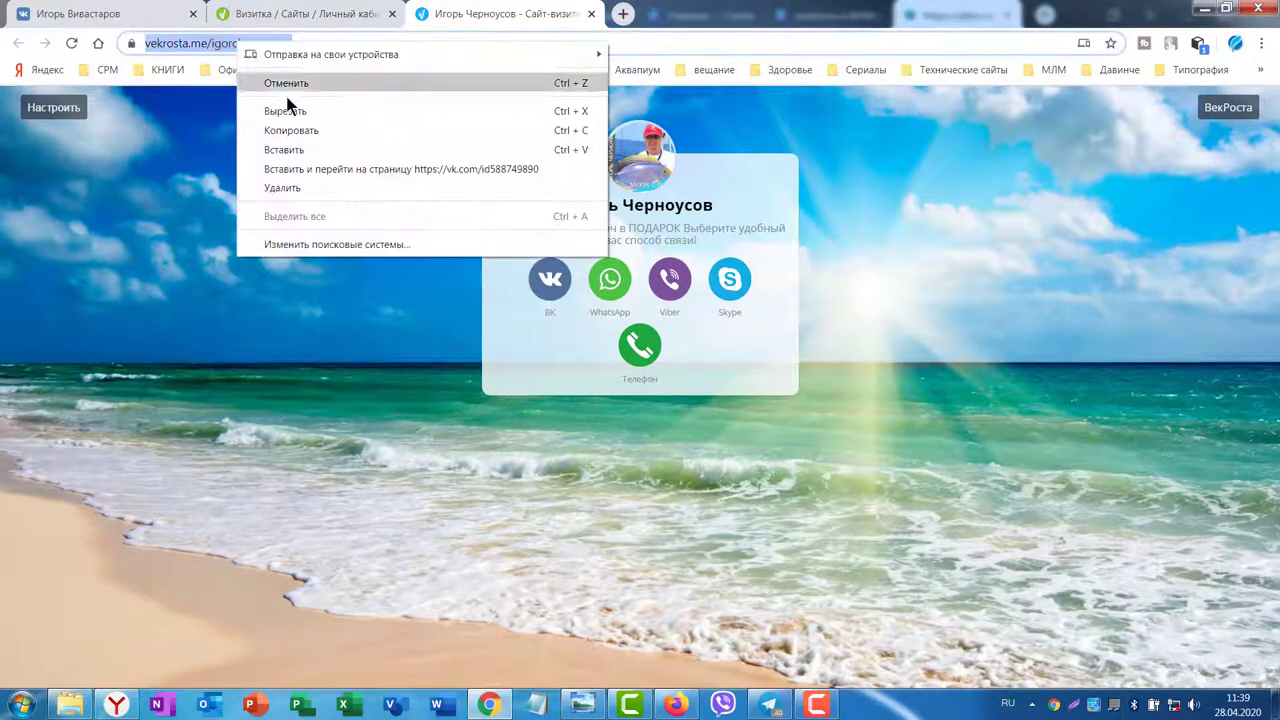
click(288, 130)
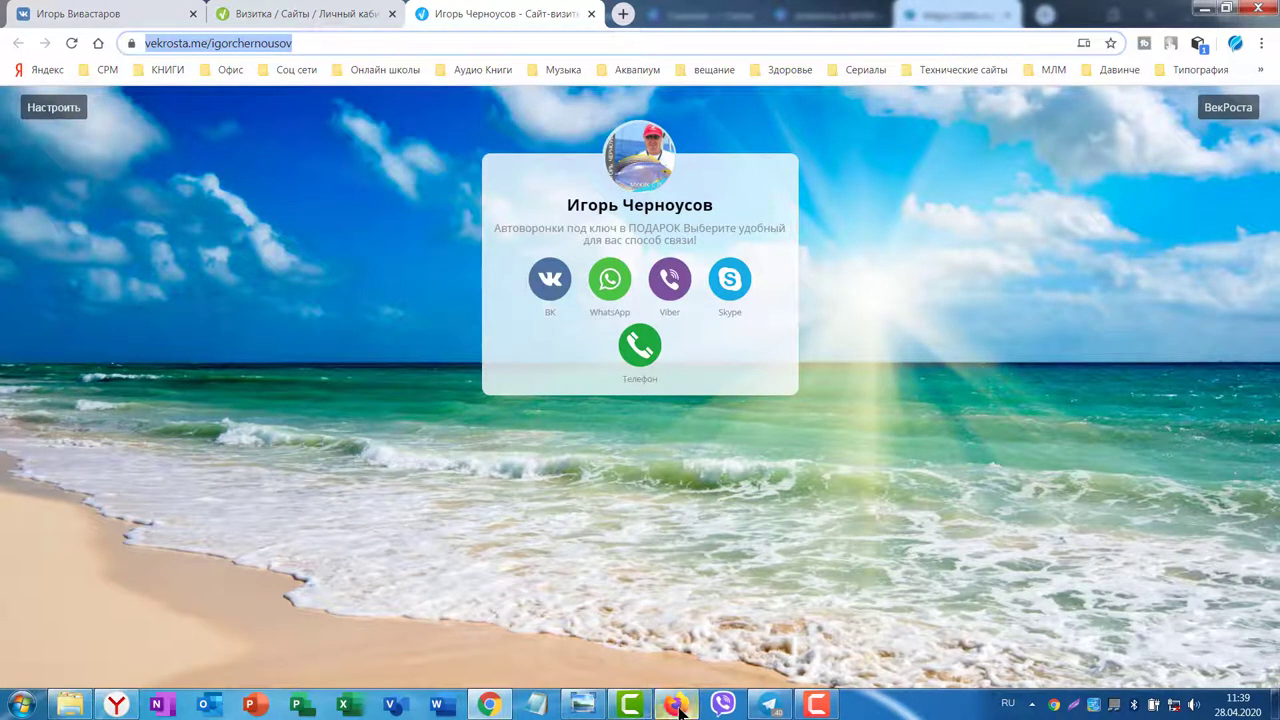
click(677, 705)
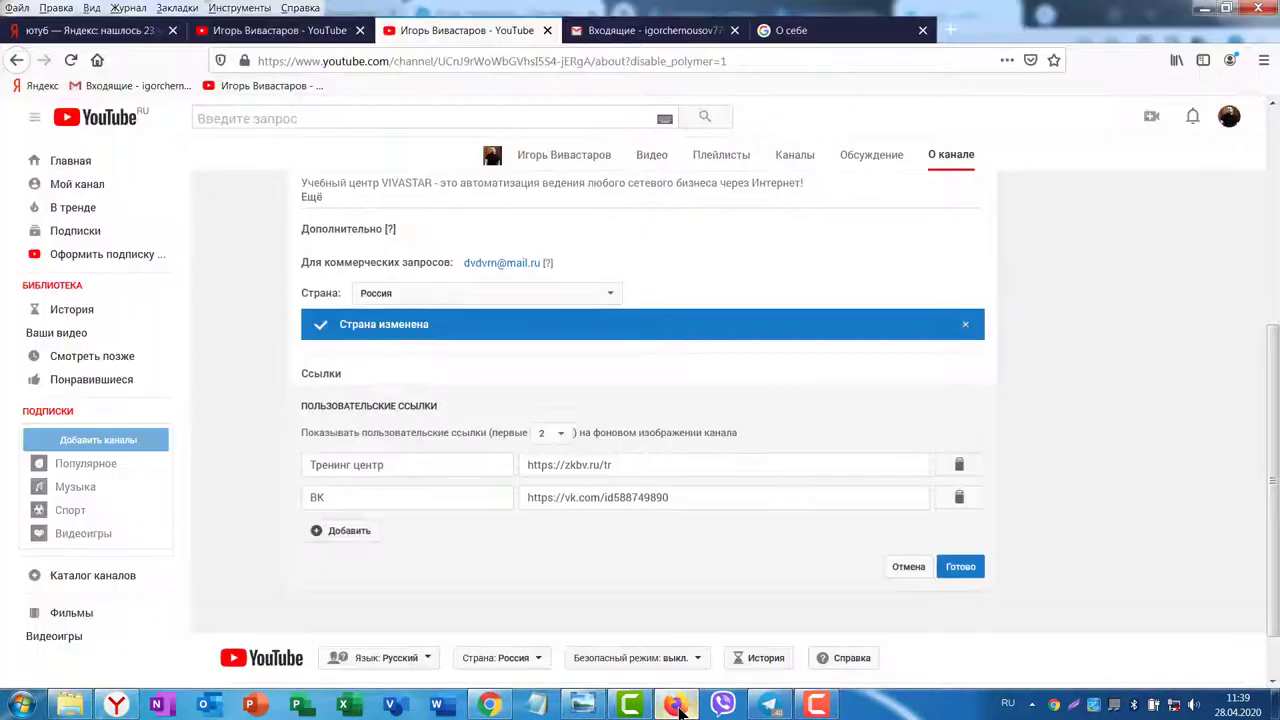
Step: Add a 'Визитка' link with the pasted VekRosta business-card URL, delete the ВК link, and save
click(336, 530)
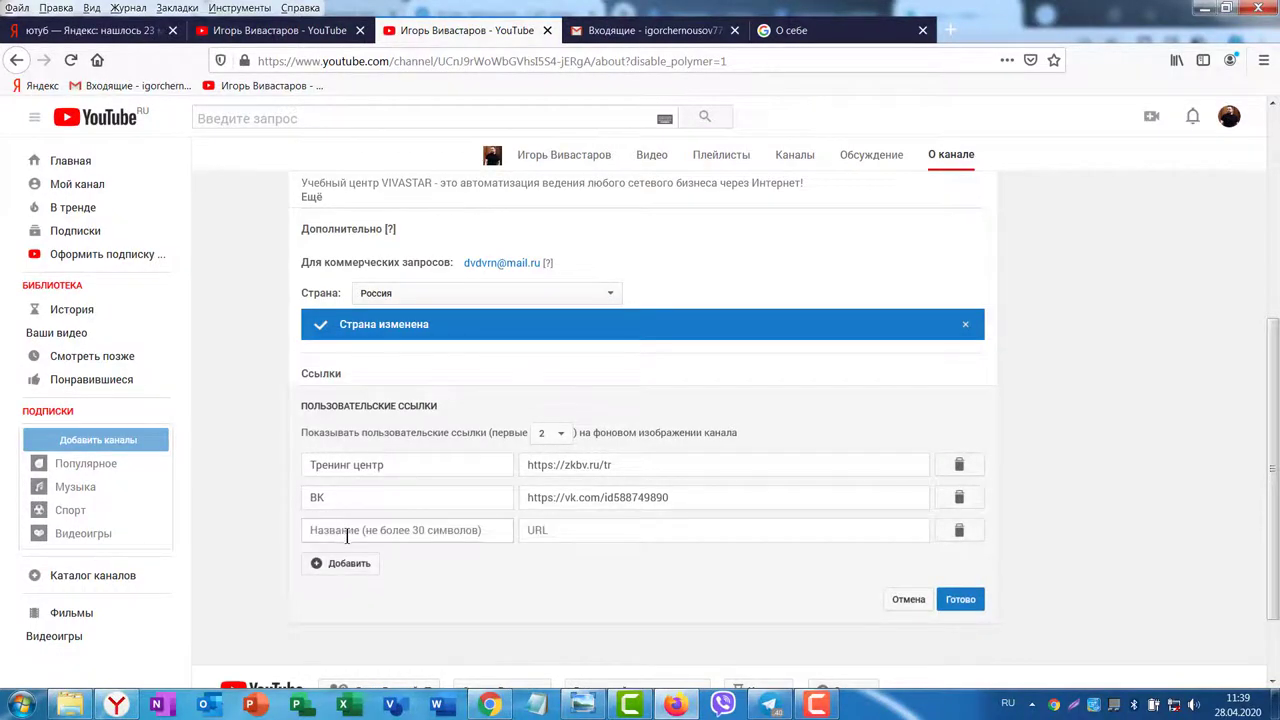
click(324, 530)
text(Визитка)
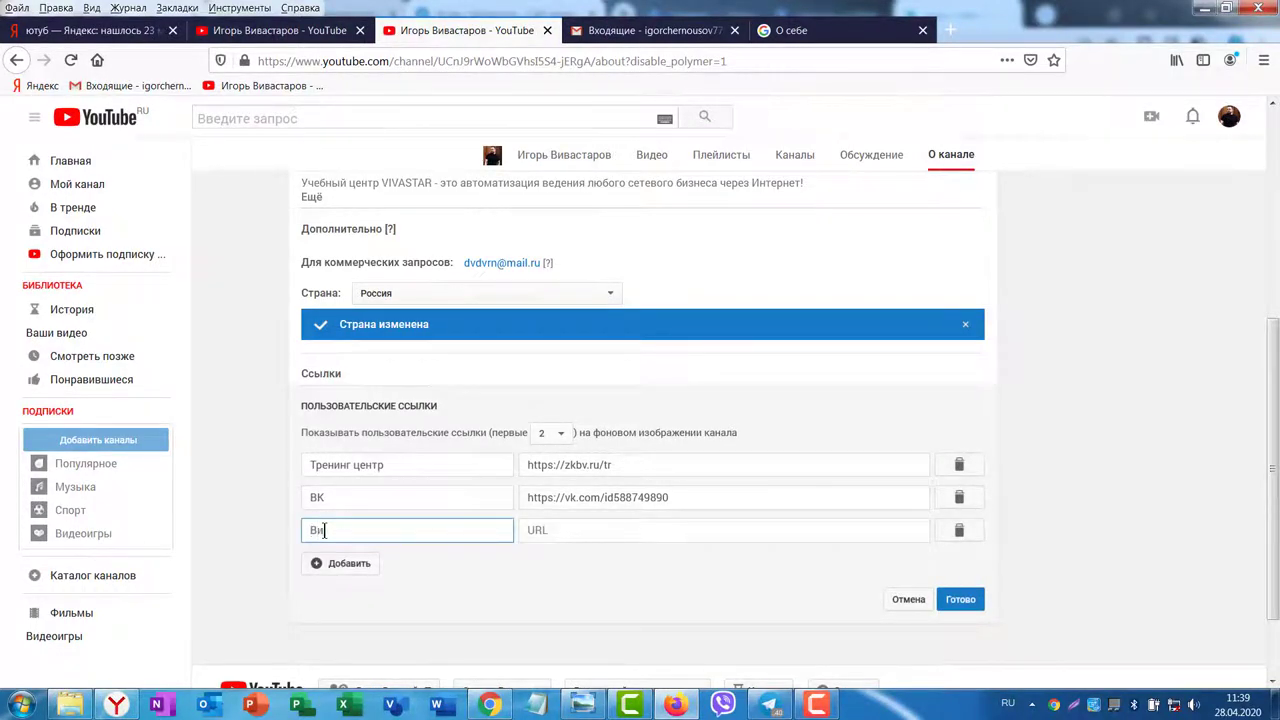
click(537, 530)
key(ctrl+v)
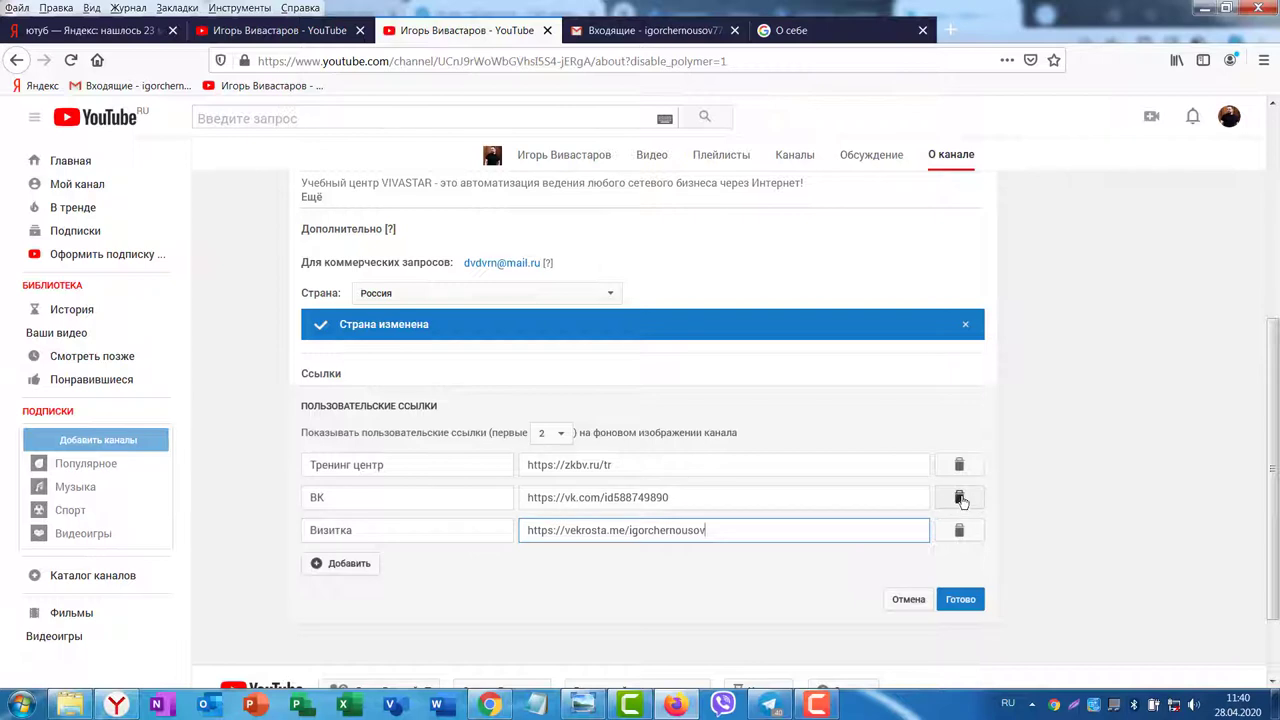
click(958, 500)
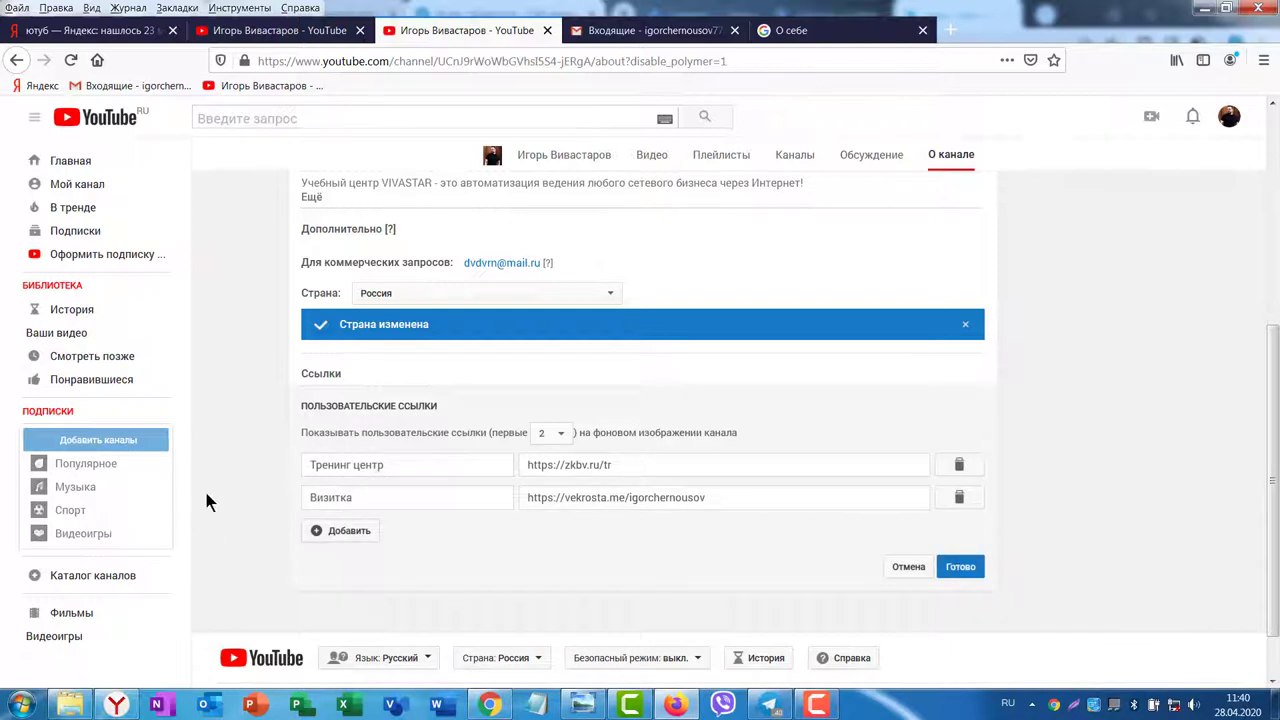
click(961, 568)
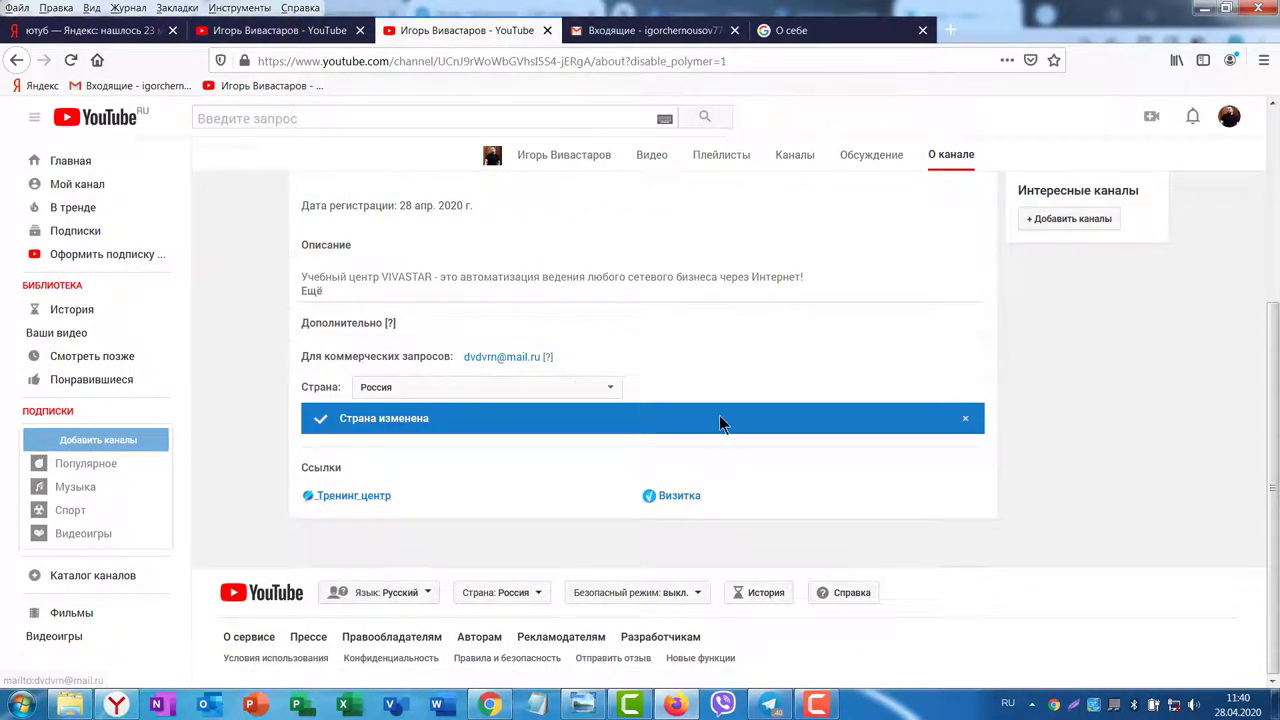
Step: Check that the banner shows the «Тренинг центр» link, then go to the channel's Главная page
scroll(860, 435, up, 3)
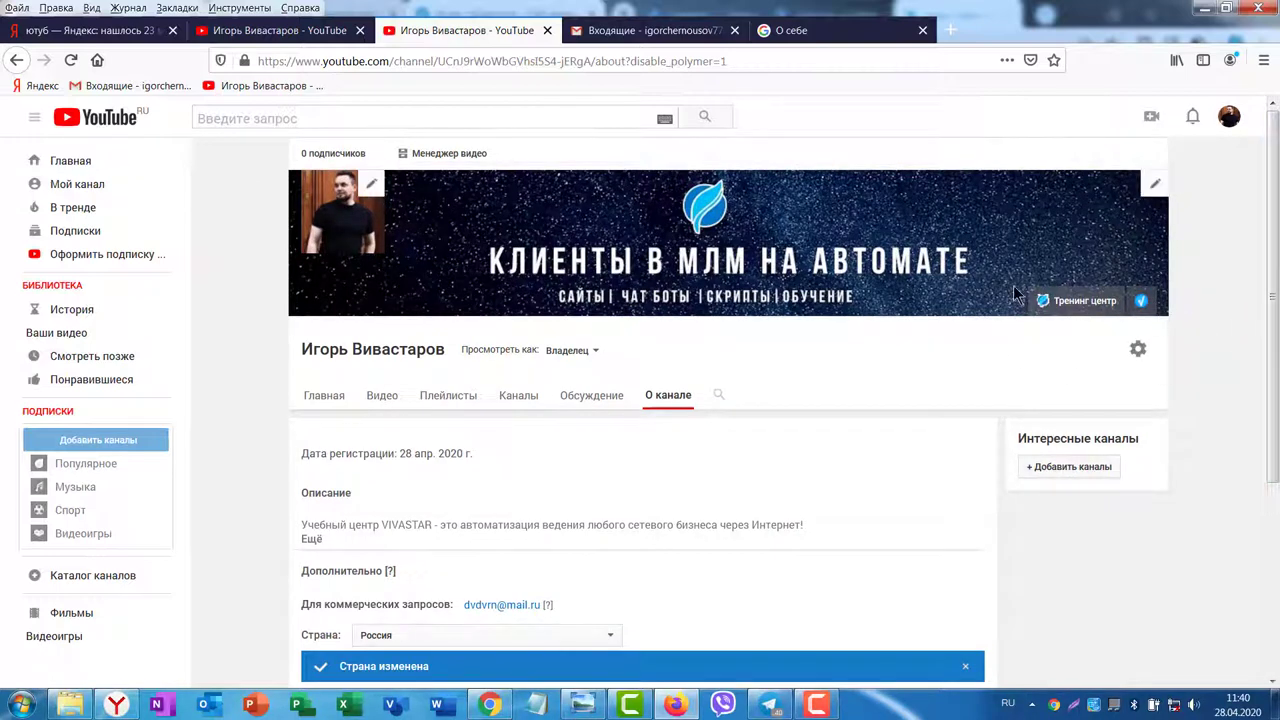
scroll(836, 424, down, 3)
scroll(1268, 308, up, 3)
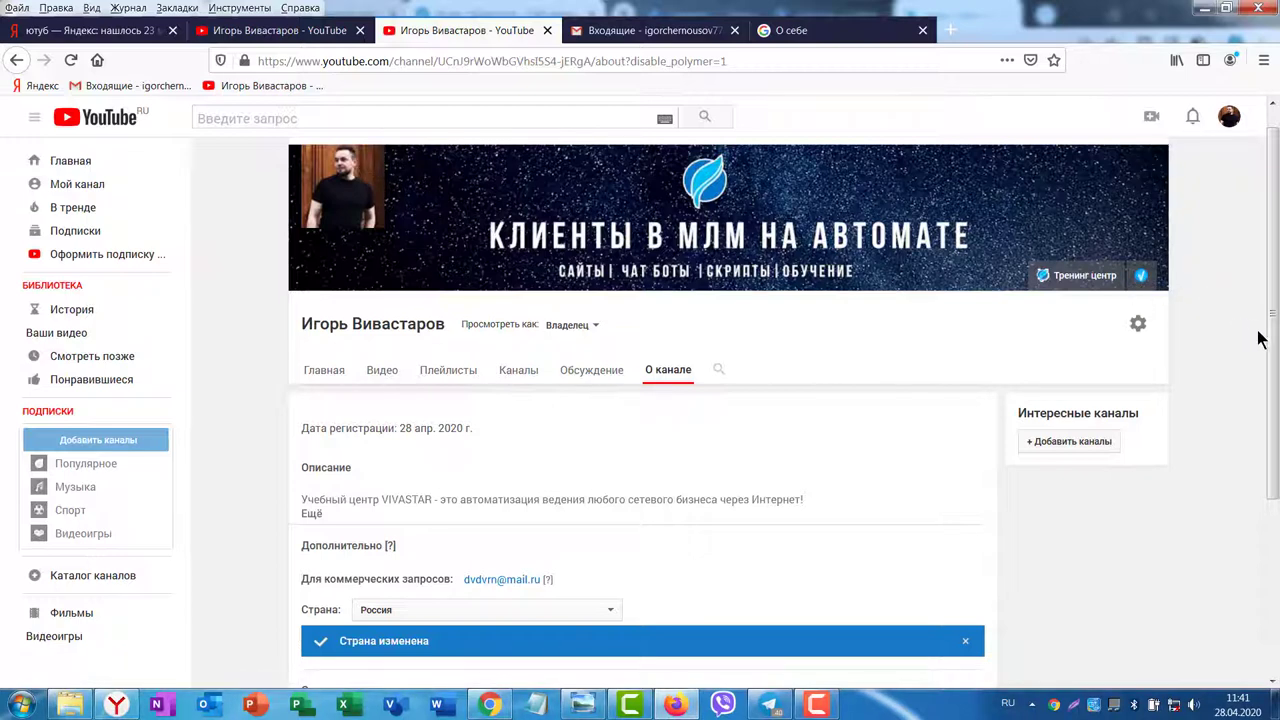
click(322, 375)
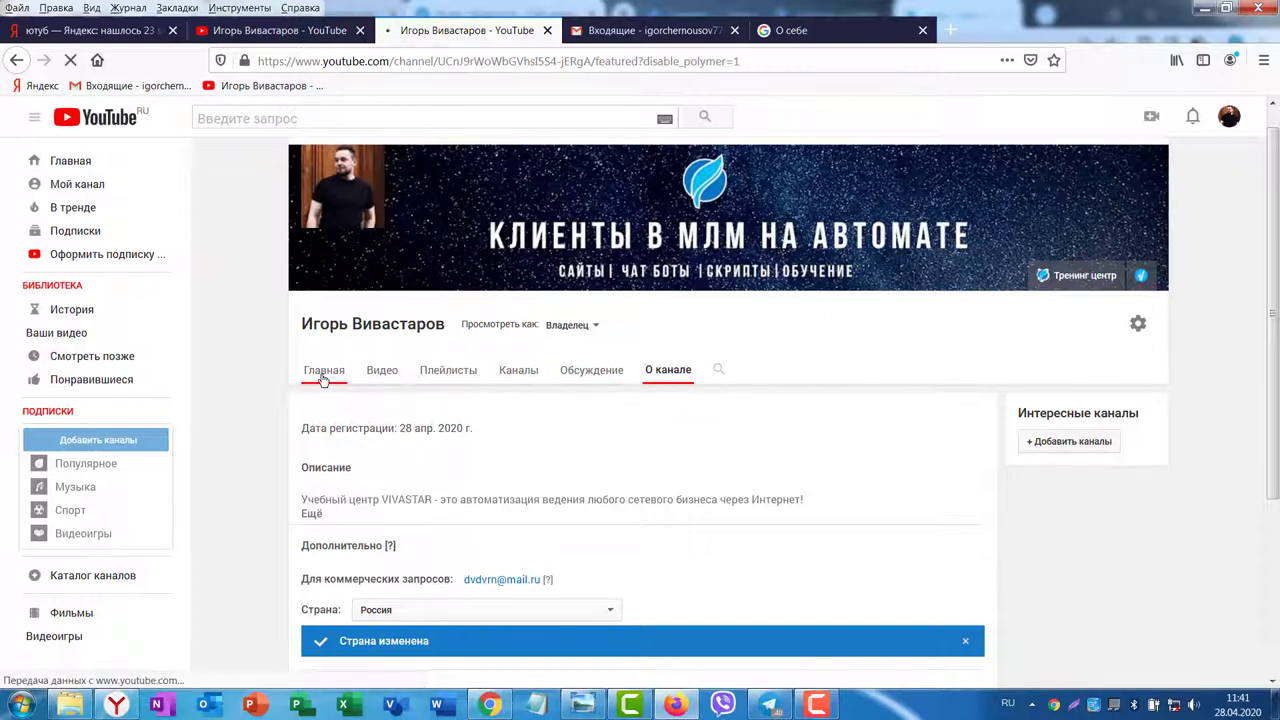